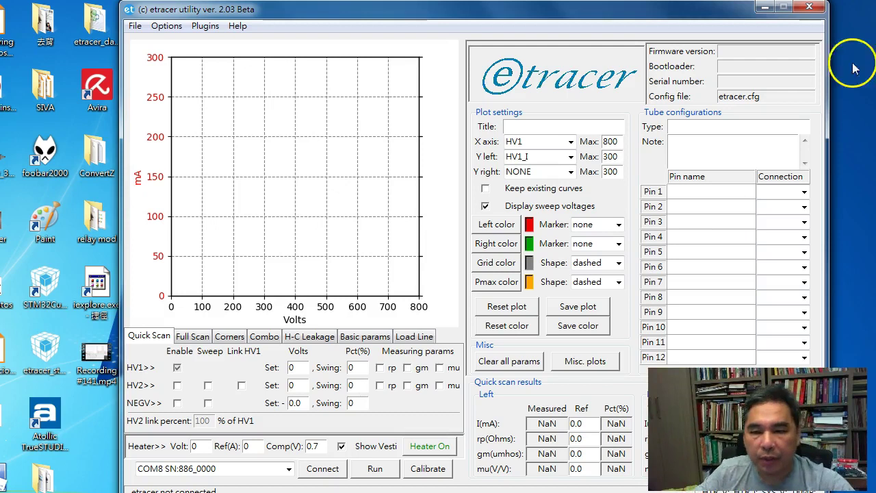
# Open the Matching tubes plugin and move its Curves matching window fully into view
pyautogui.moveTo(501, 15)
pyautogui.mouseDown()
pyautogui.moveTo(495, 6)
pyautogui.moveTo(489, 14)
pyautogui.mouseUp()
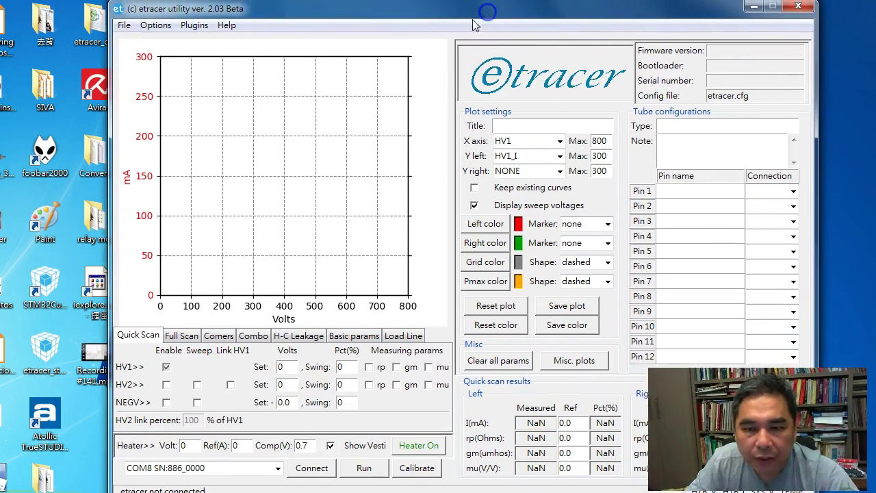
pyautogui.click(201, 30)
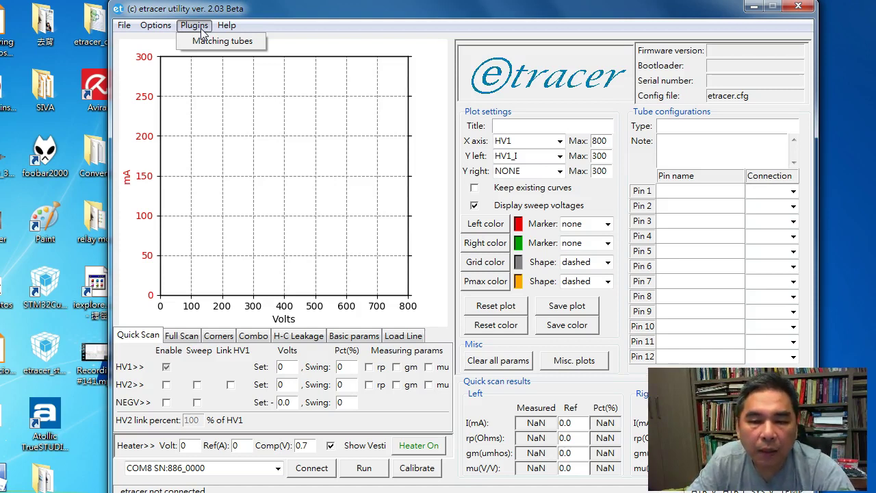
pyautogui.click(232, 41)
pyautogui.click(243, 53)
pyautogui.moveTo(243, 53); pyautogui.dragTo(403, 10)
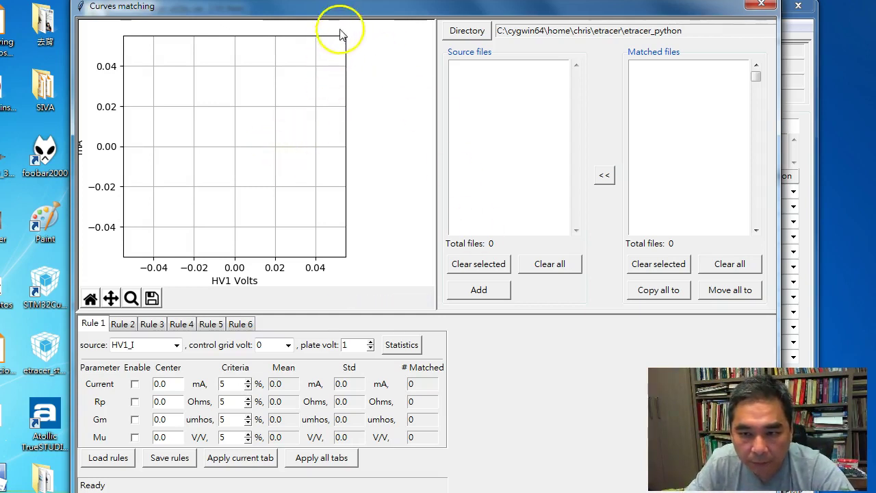
pyautogui.moveTo(344, 17); pyautogui.dragTo(351, 18)
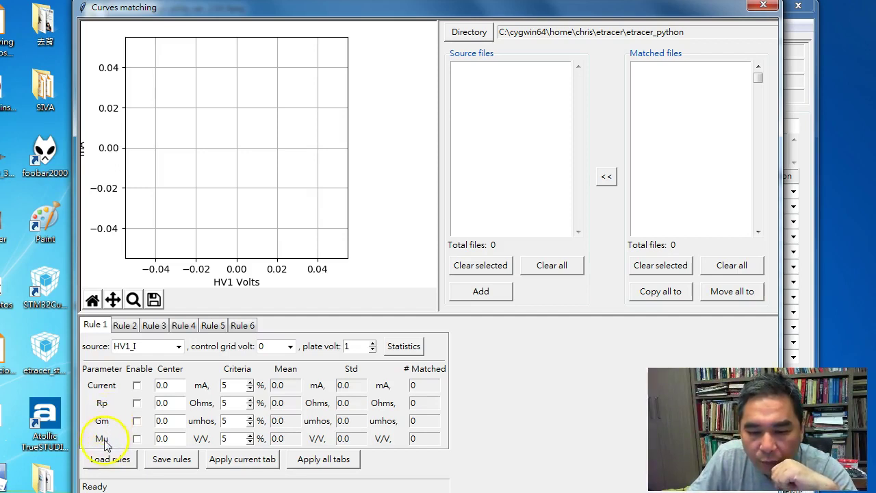
# Enable only the Mu parameter as a matching criterion in Rule 1
pyautogui.click(138, 421)
pyautogui.click(137, 438)
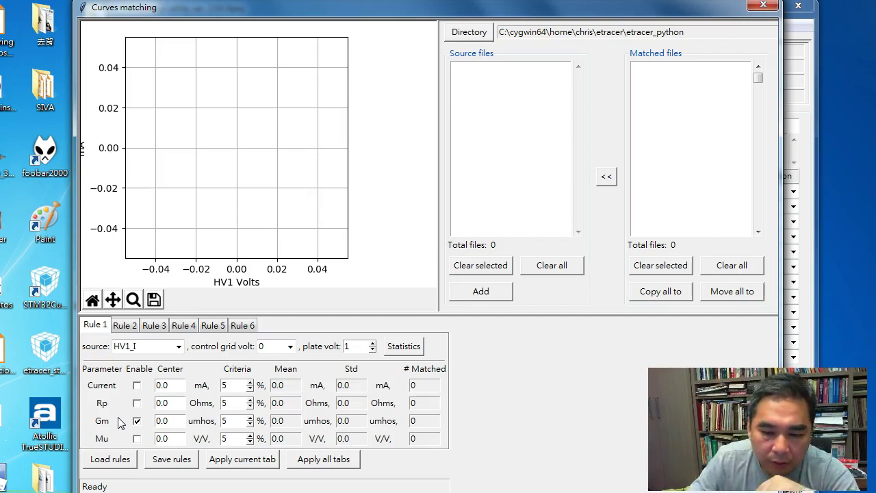
pyautogui.click(137, 439)
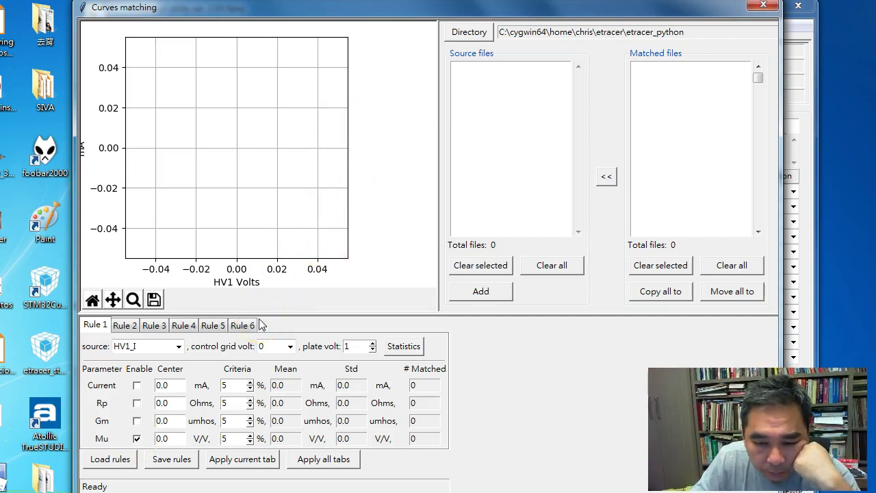
# Start adding source measurement files and browse to the 6922 folder inside test data
pyautogui.click(470, 287)
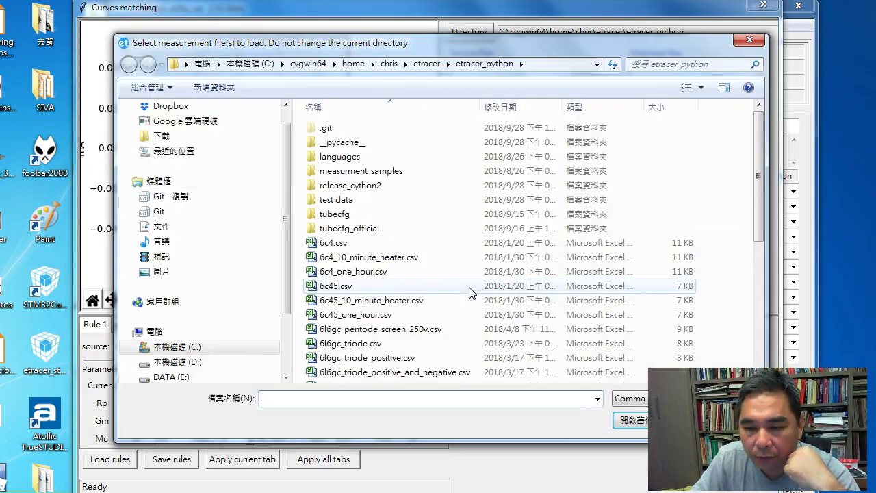
pyautogui.doubleClick(348, 200)
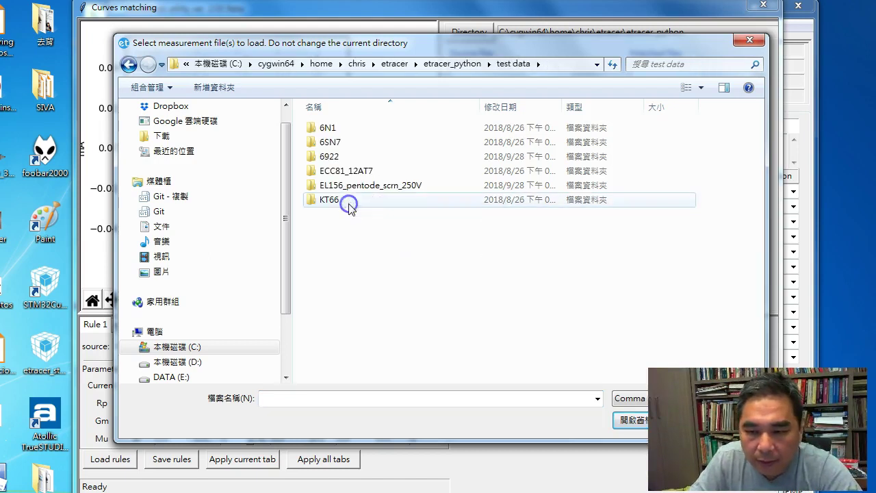
pyautogui.click(334, 161)
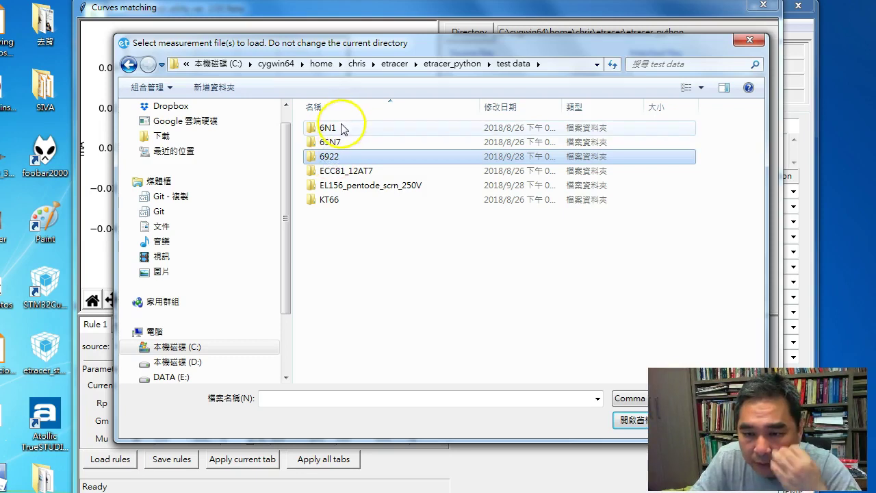
pyautogui.click(338, 162)
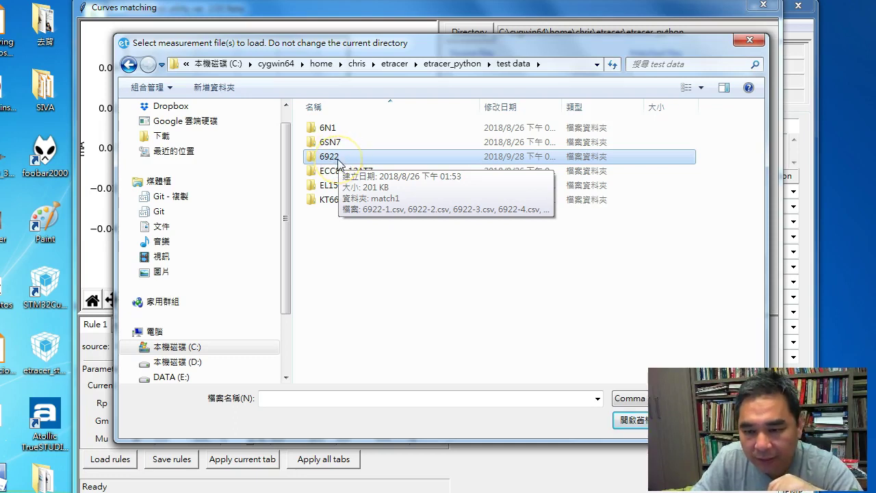
pyautogui.doubleClick(338, 163)
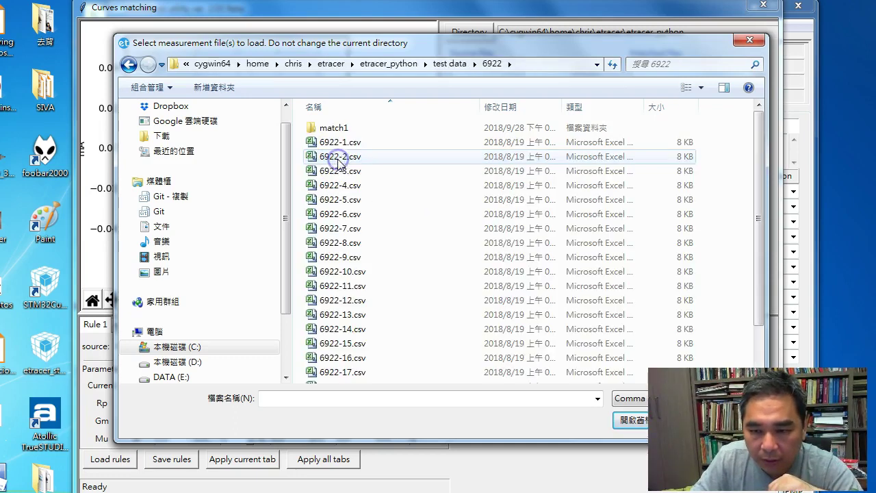
# Delete the match1 subfolder from the 6922 folder
pyautogui.click(345, 130)
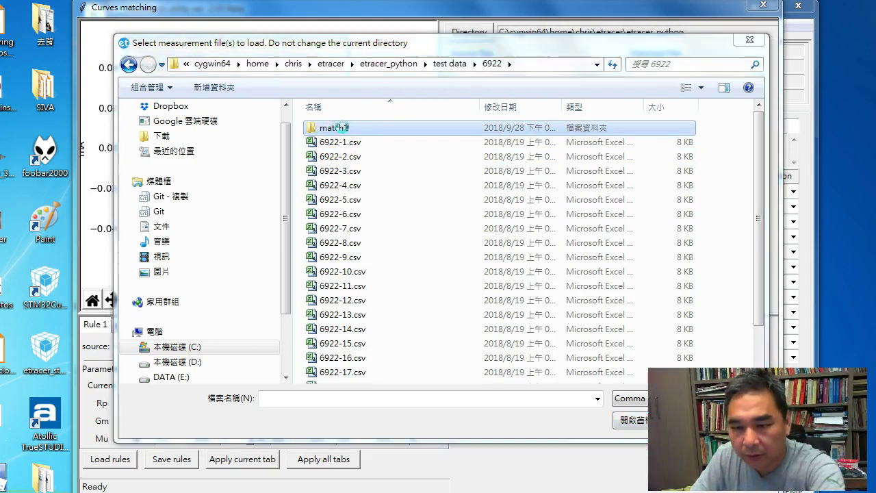
pyautogui.press('Delete')
pyautogui.click(316, 334)
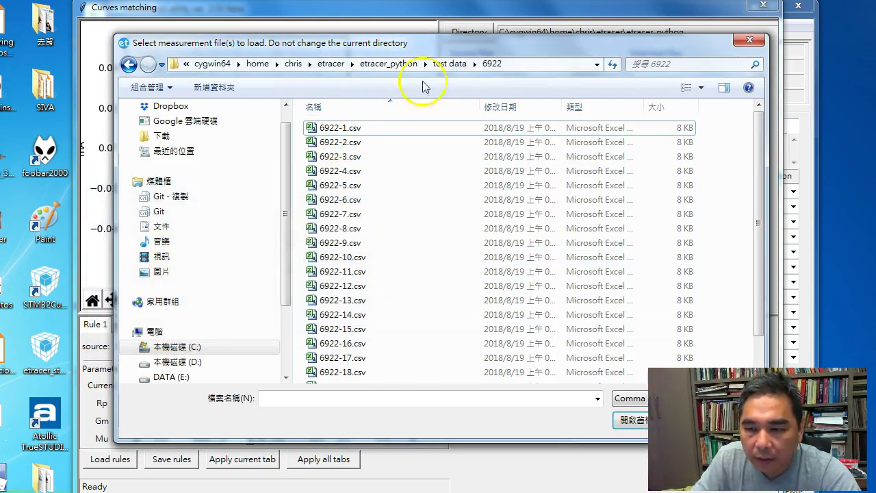
# Load all the 6922 CSV files as source files, accept updating the working directory, and review the loaded file list
pyautogui.moveTo(520, 48); pyautogui.dragTo(452, 0)
pyautogui.click(250, 54)
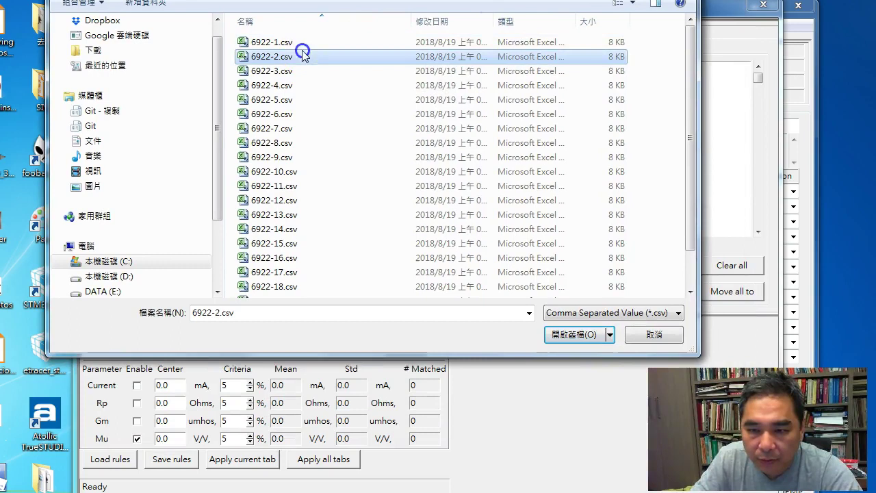
pyautogui.hotkey('ctrl', 'a')
pyautogui.click(563, 335)
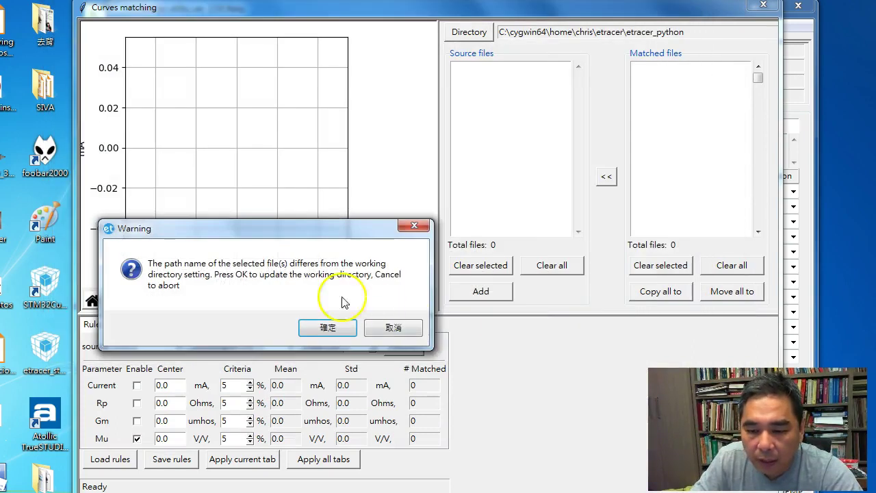
pyautogui.moveTo(269, 229); pyautogui.dragTo(312, 134)
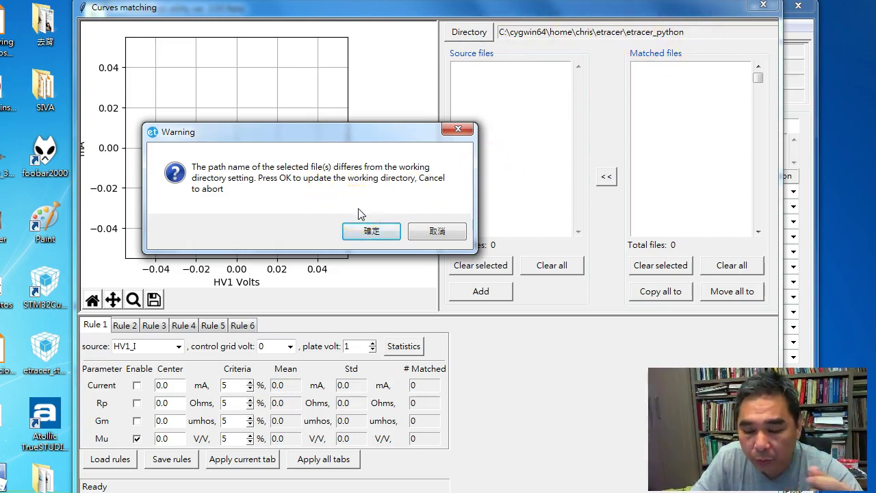
pyautogui.click(368, 234)
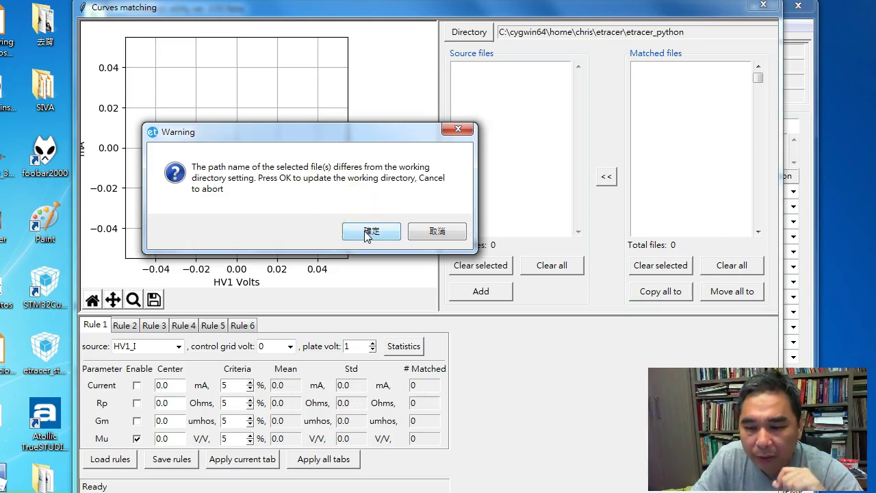
pyautogui.click(367, 234)
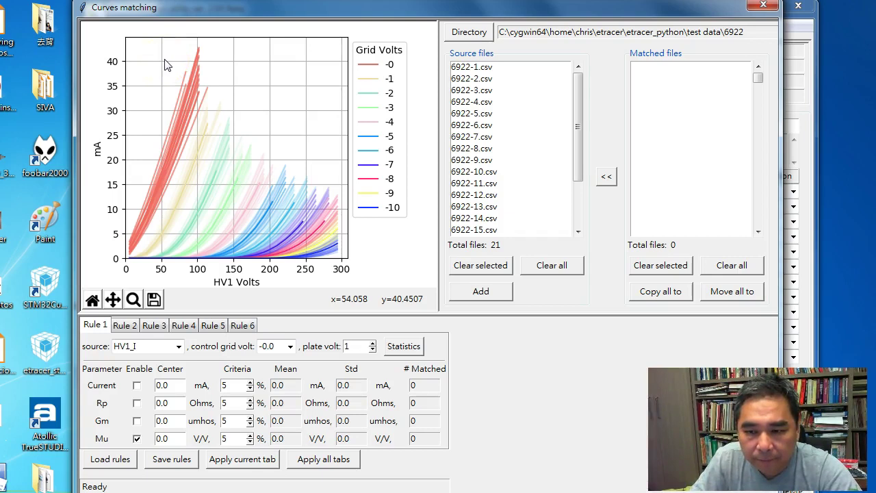
pyautogui.click(579, 201)
pyautogui.moveTo(579, 202); pyautogui.dragTo(483, 239)
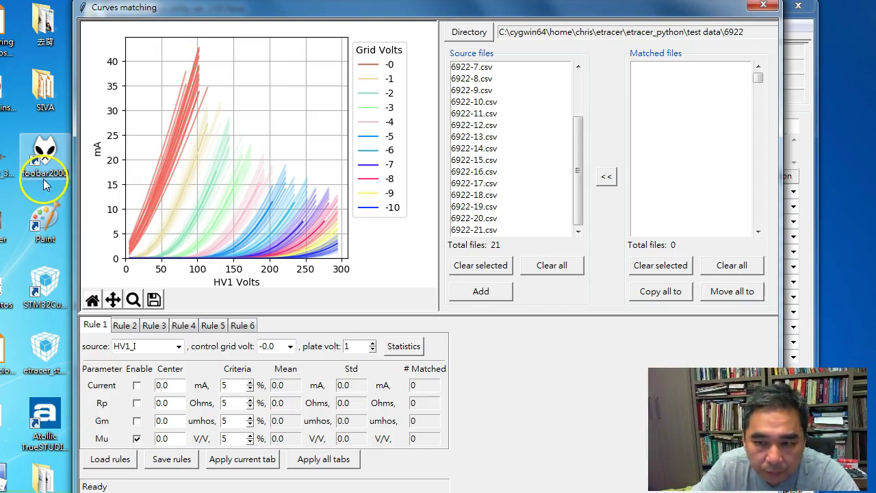
# Configure Rule 1 with plate voltage 100, control grid voltage -2.0 and HV1_I as the source
pyautogui.doubleClick(360, 347)
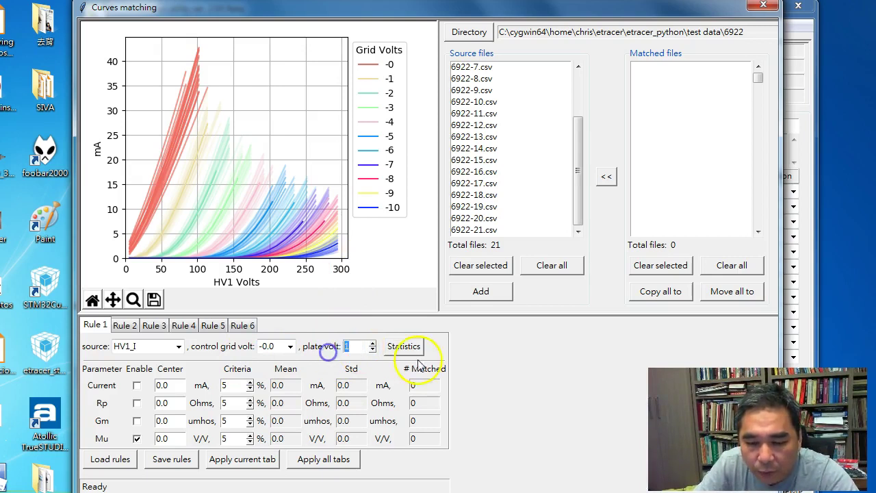
pyautogui.click(359, 346)
pyautogui.click(290, 346)
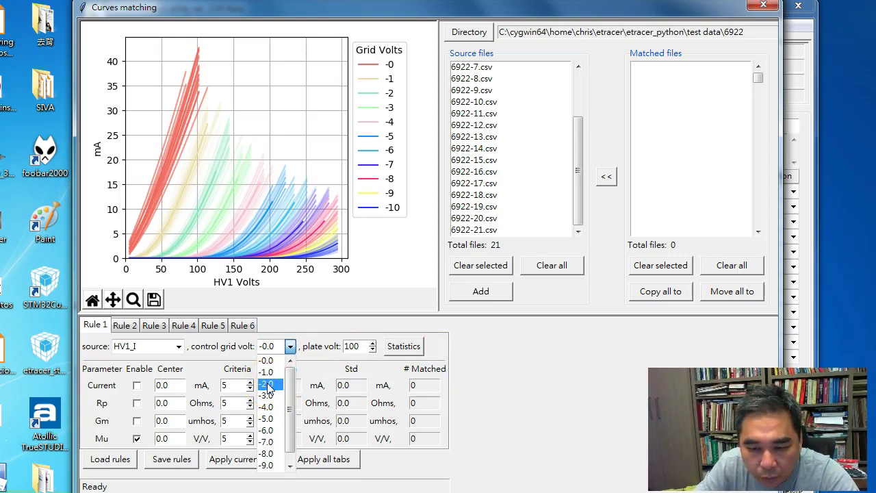
pyautogui.click(268, 386)
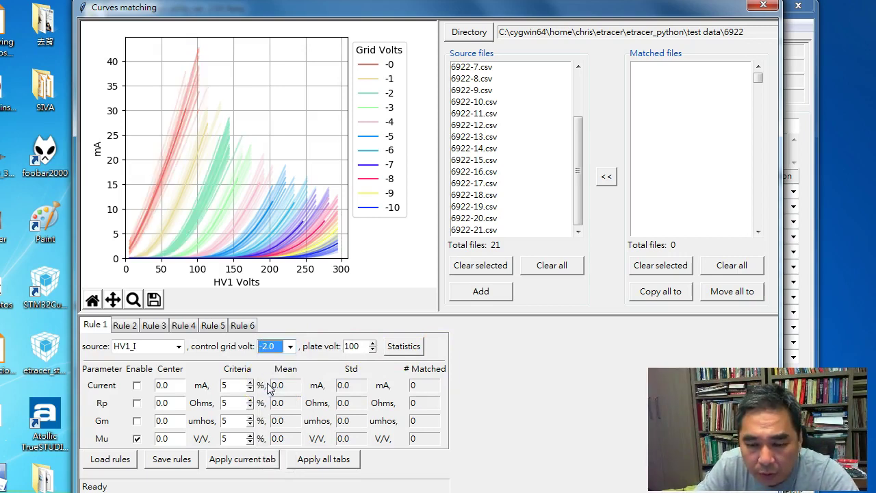
pyautogui.click(268, 344)
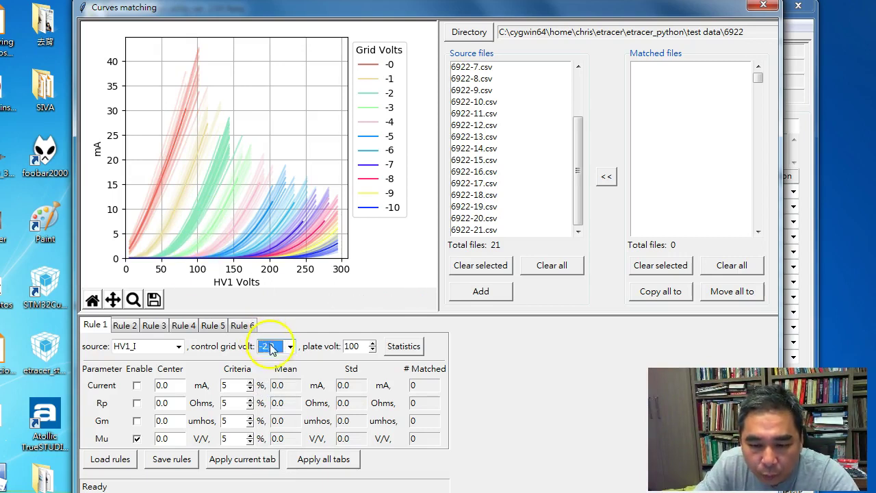
pyautogui.click(268, 371)
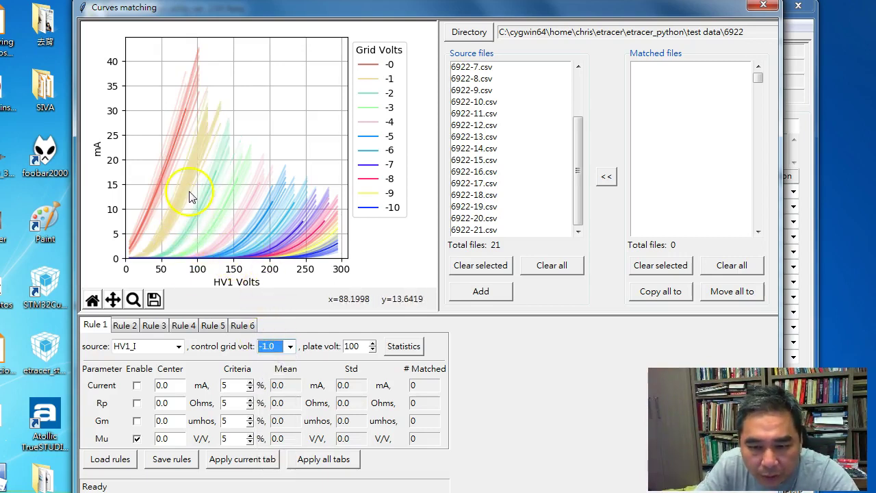
pyautogui.click(291, 350)
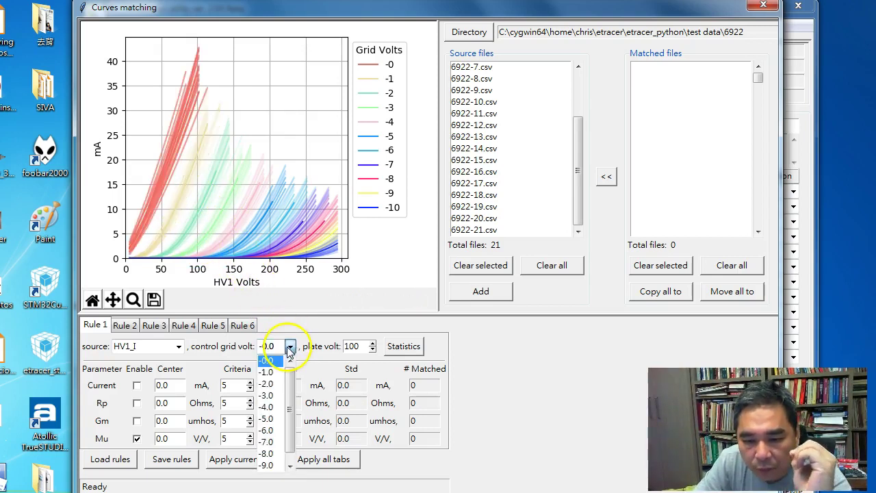
pyautogui.click(274, 385)
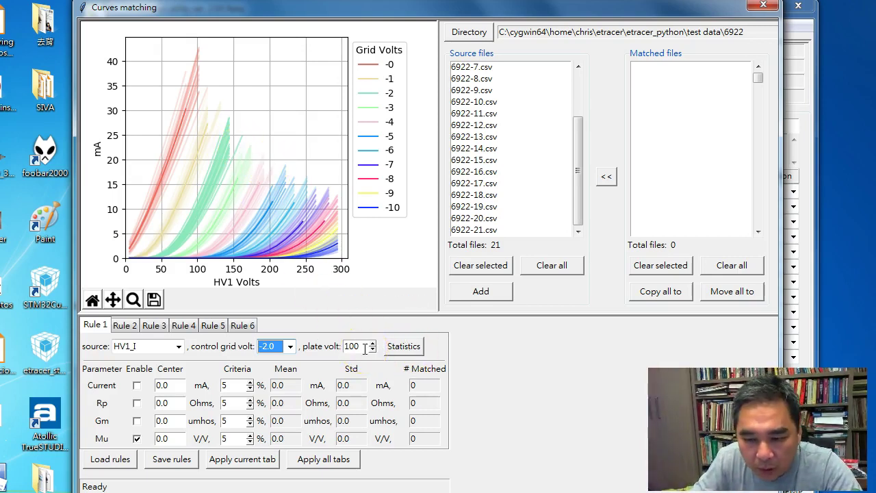
pyautogui.click(271, 348)
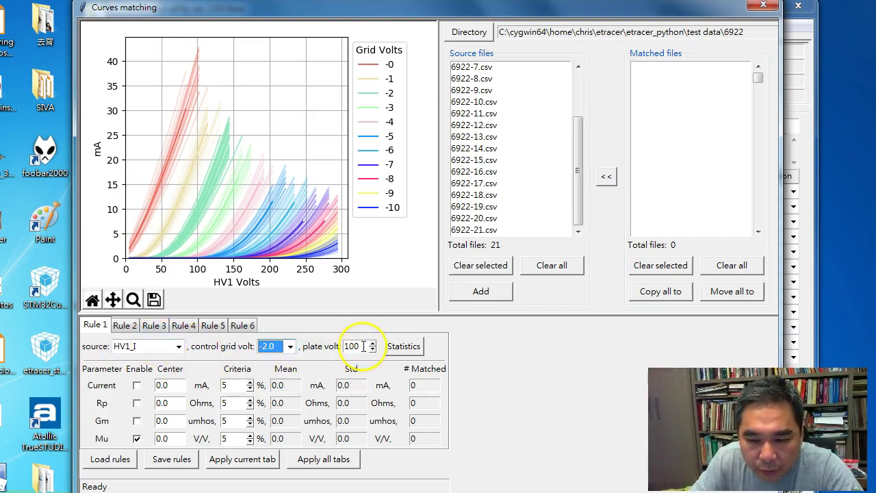
pyautogui.click(163, 348)
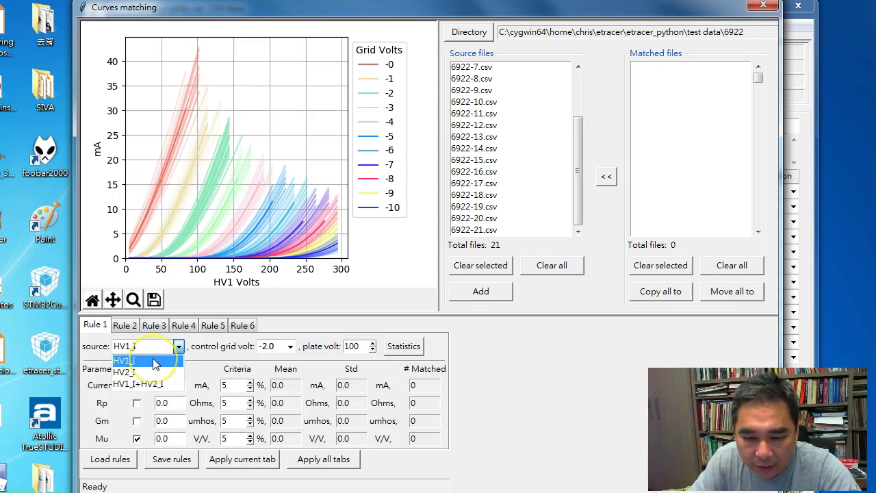
pyautogui.click(155, 364)
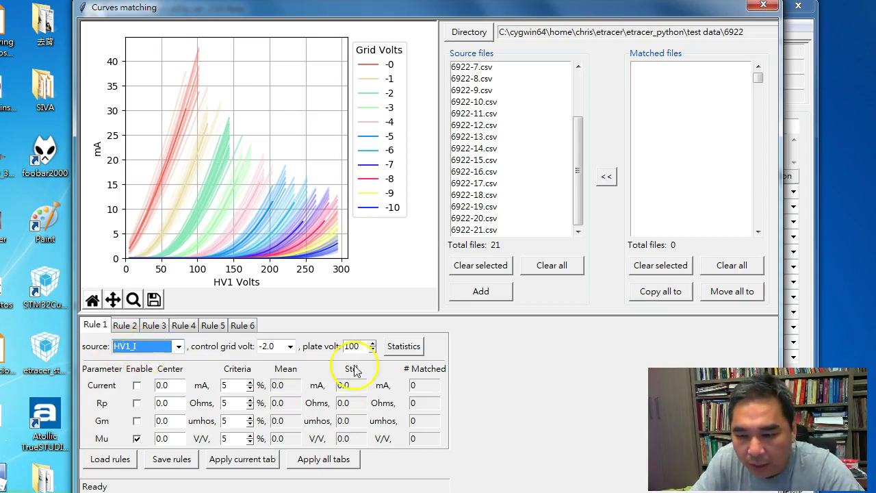
# Calculate the Rule 1 statistics, set the Current center to 9 mA and recalculate
pyautogui.click(402, 347)
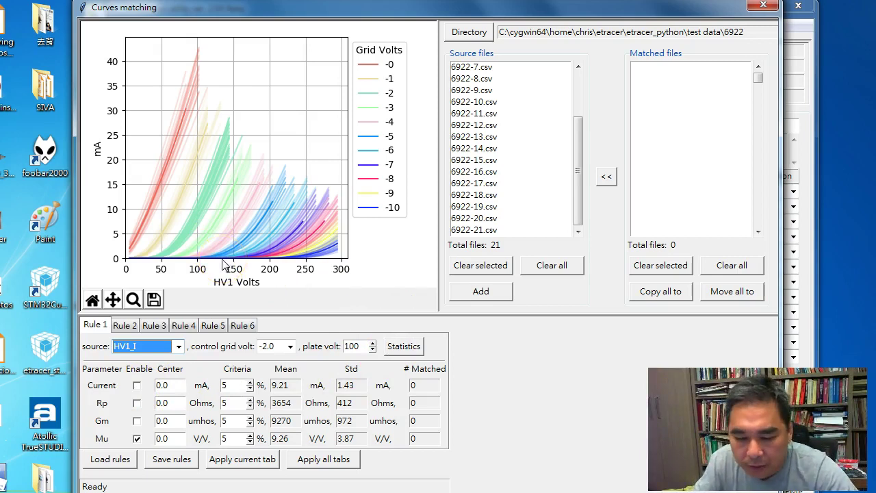
pyautogui.doubleClick(164, 384)
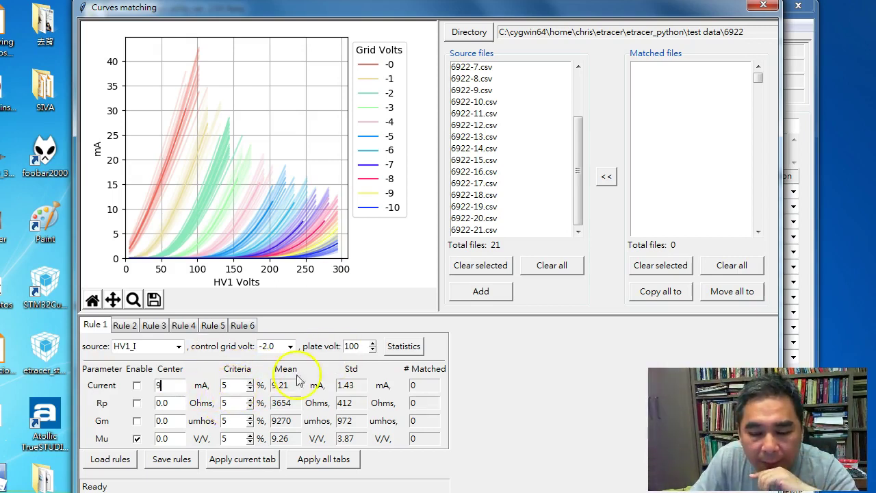
pyautogui.click(394, 348)
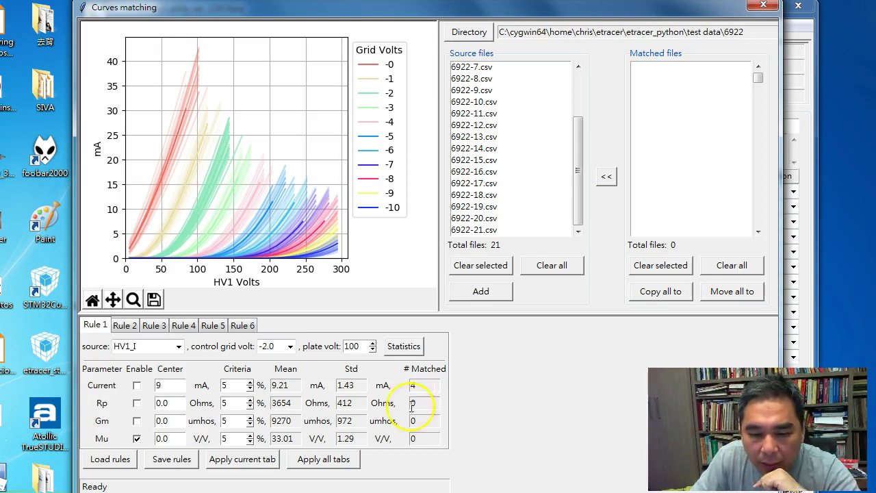
# Disable the Mu parameter and raise the Current criteria to 10 %
pyautogui.click(136, 439)
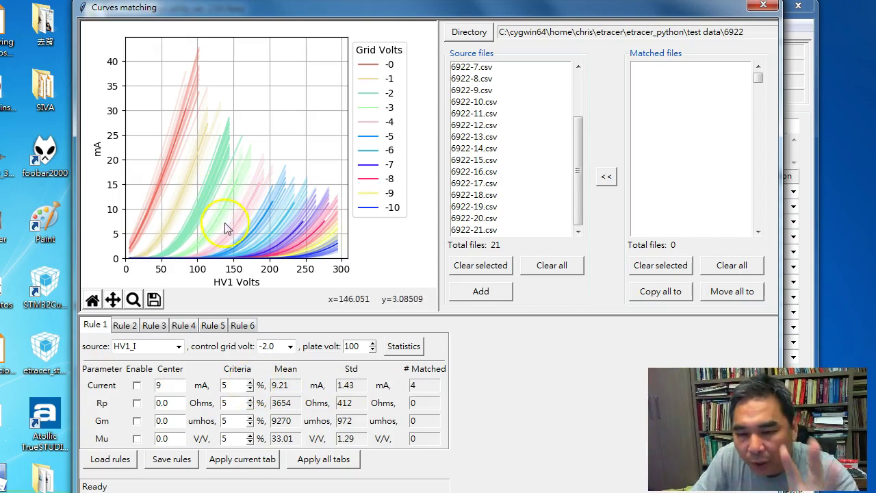
pyautogui.click(251, 383)
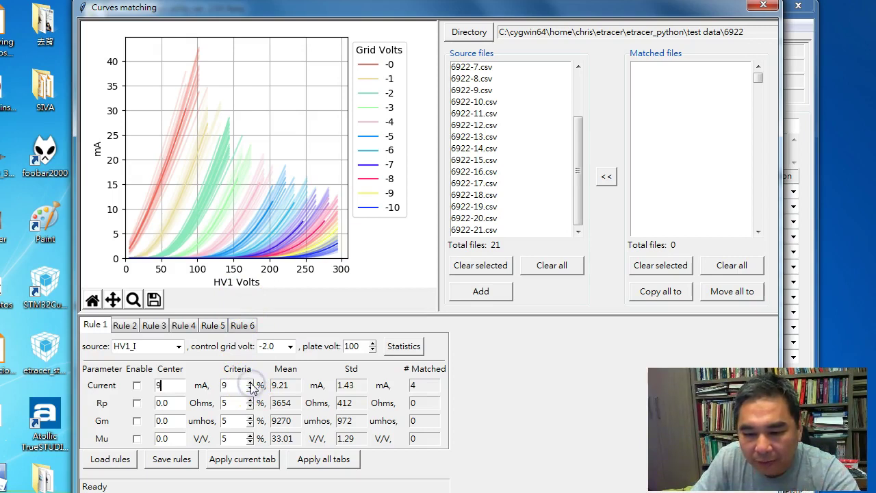
pyautogui.click(251, 383)
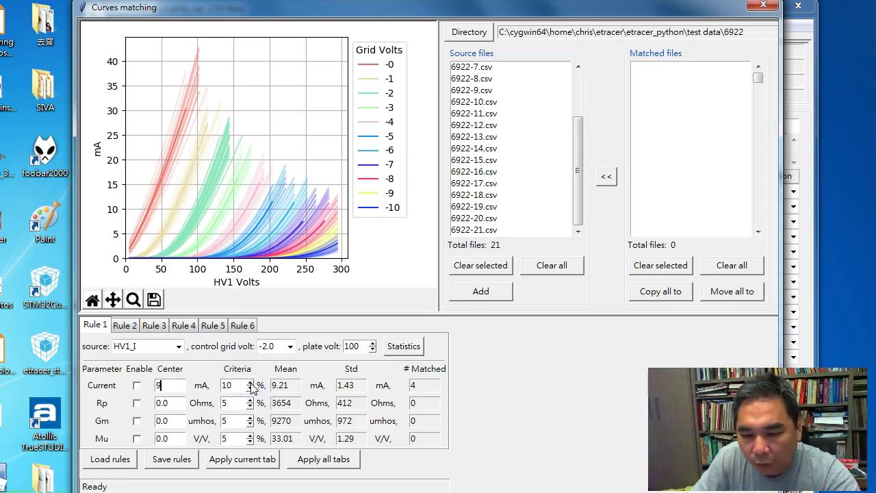
# Recalculate the Rule 1 statistics with the 10 % Current criteria and check the matched count
pyautogui.click(402, 347)
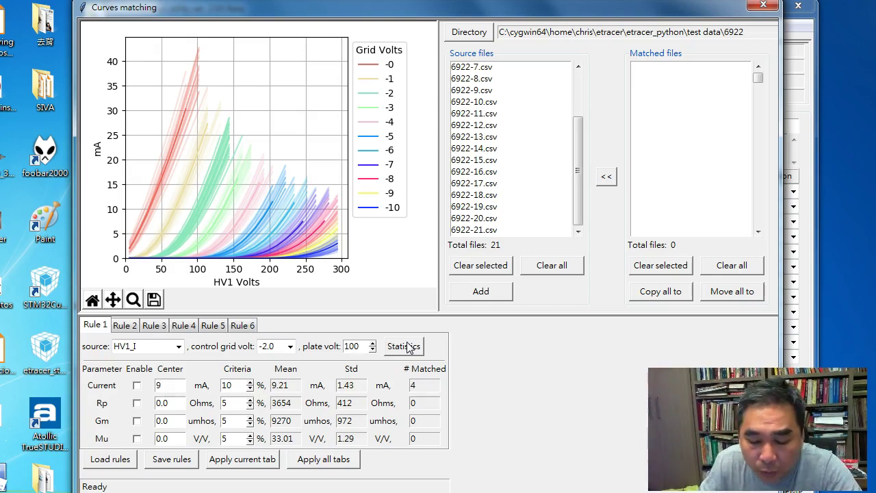
pyautogui.click(401, 350)
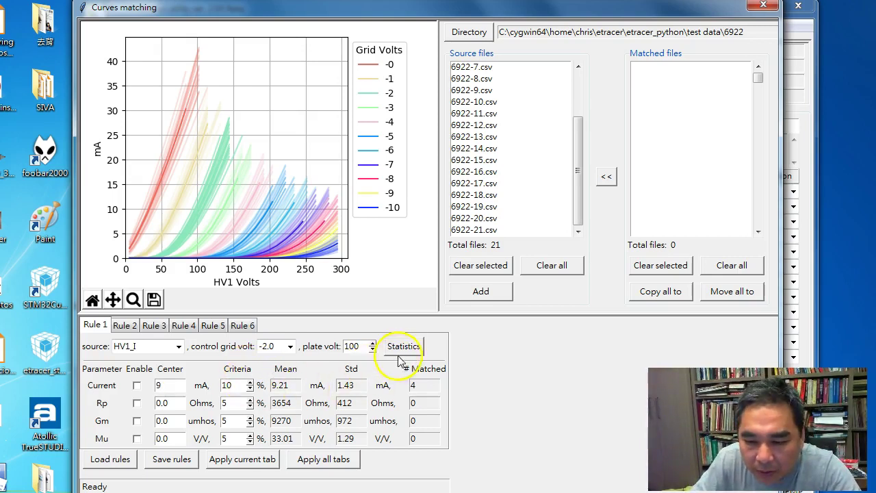
pyautogui.click(404, 349)
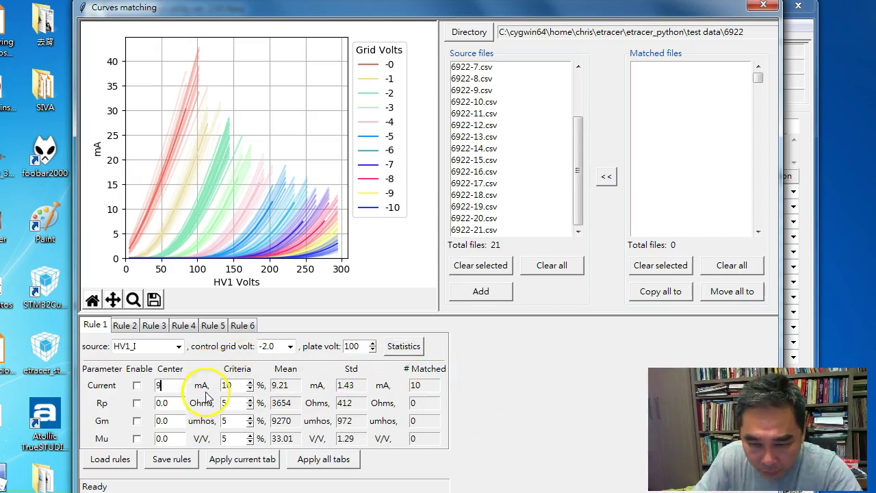
pyautogui.click(421, 388)
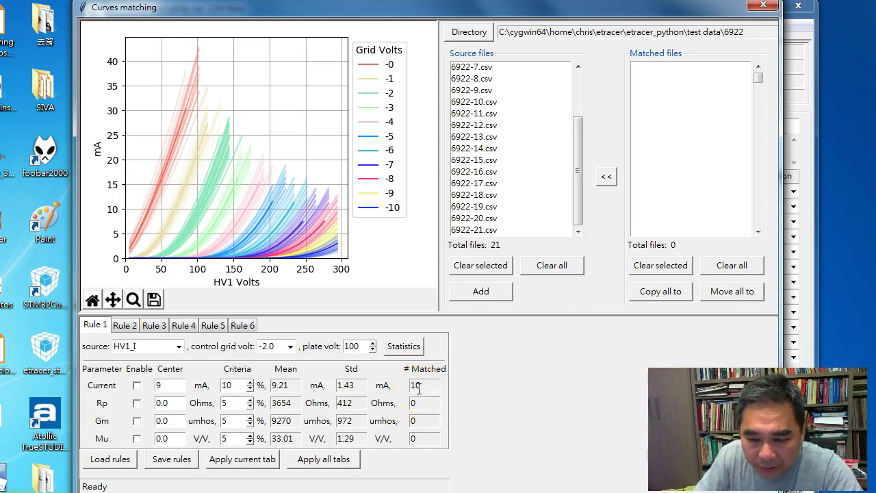
pyautogui.click(433, 387)
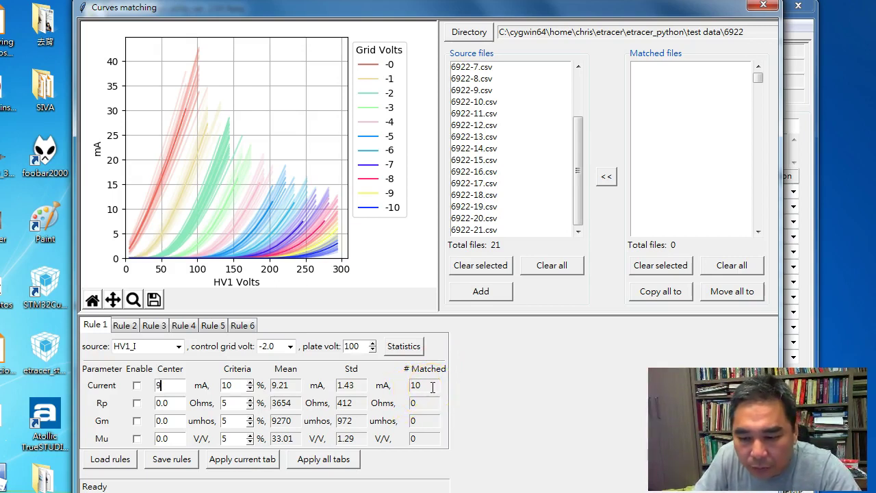
pyautogui.click(414, 351)
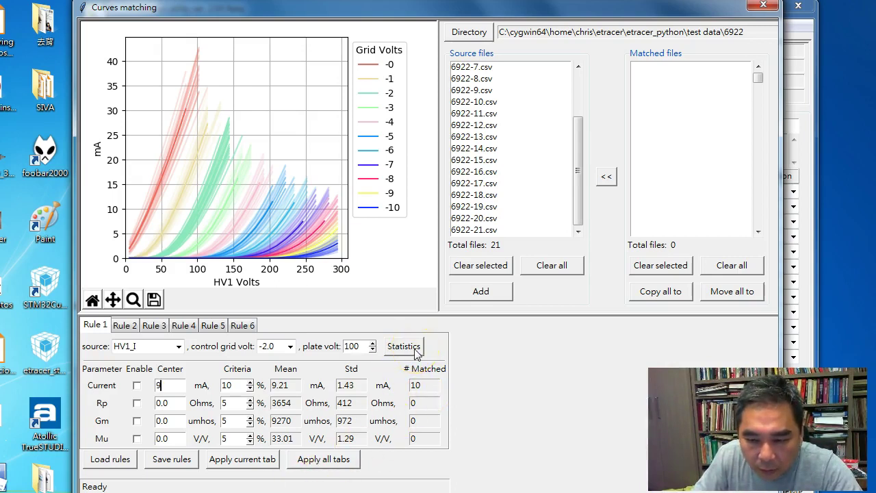
# Enable the Current parameter in Rule 1 and apply only this rule to filter the matched files
pyautogui.click(238, 465)
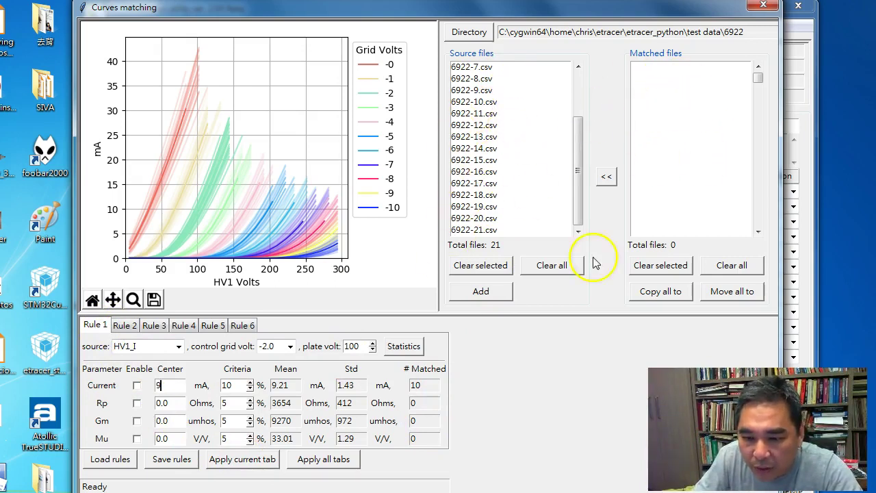
pyautogui.click(252, 463)
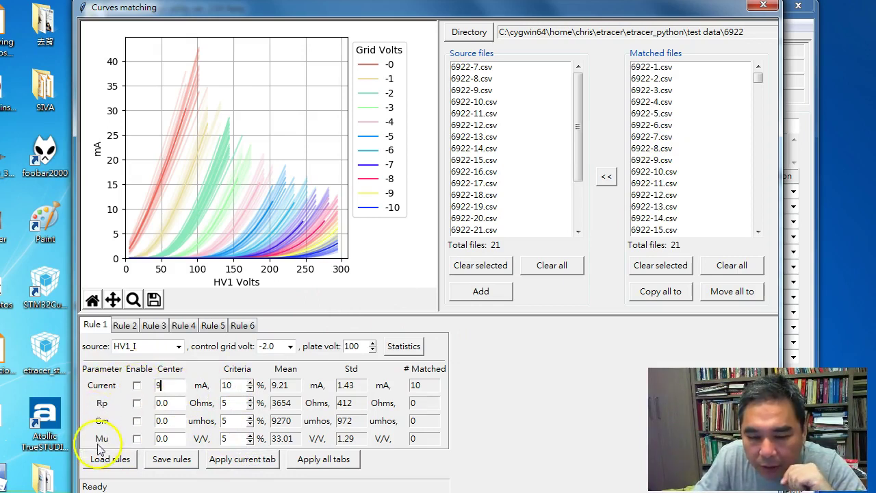
pyautogui.click(137, 385)
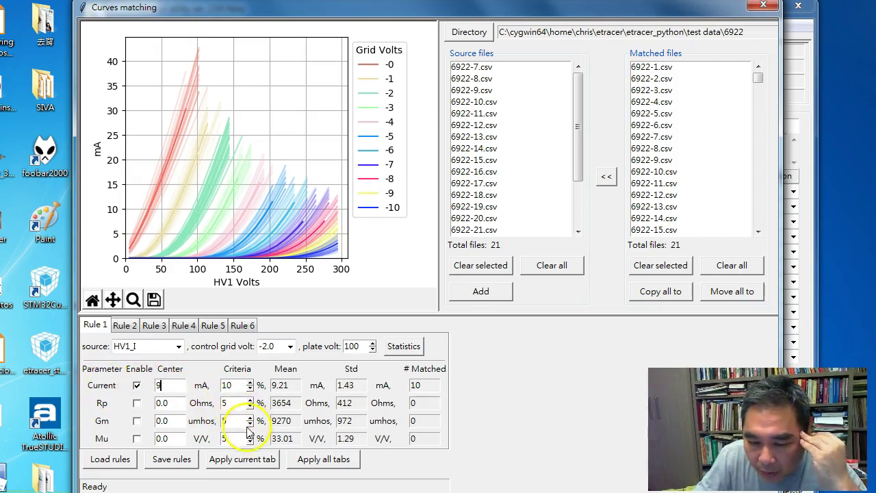
pyautogui.click(236, 464)
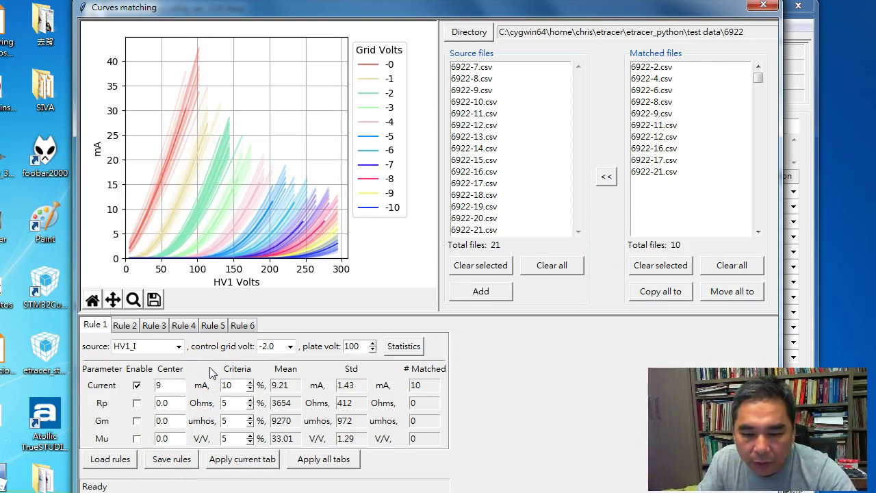
# Set the Rp center to 3600 Ohms with a 10 % criteria and recalculate the Rule 1 statistics
pyautogui.click(406, 350)
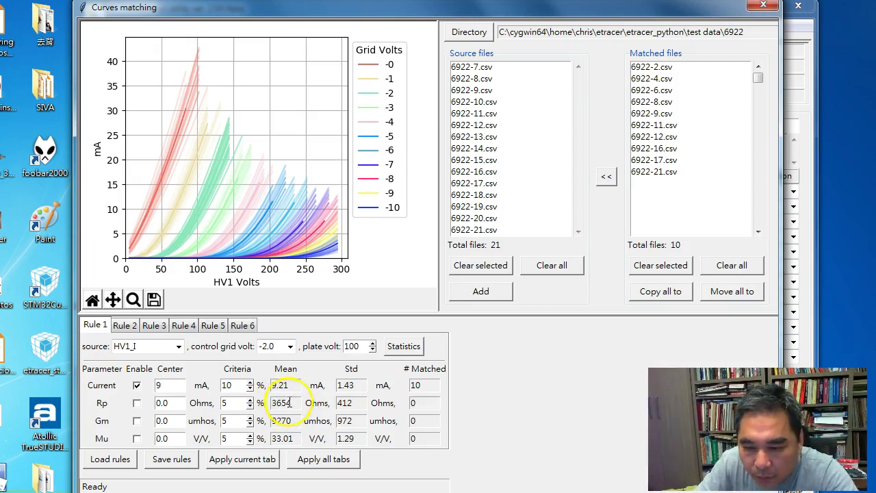
pyautogui.click(167, 402)
pyautogui.doubleClick(166, 403)
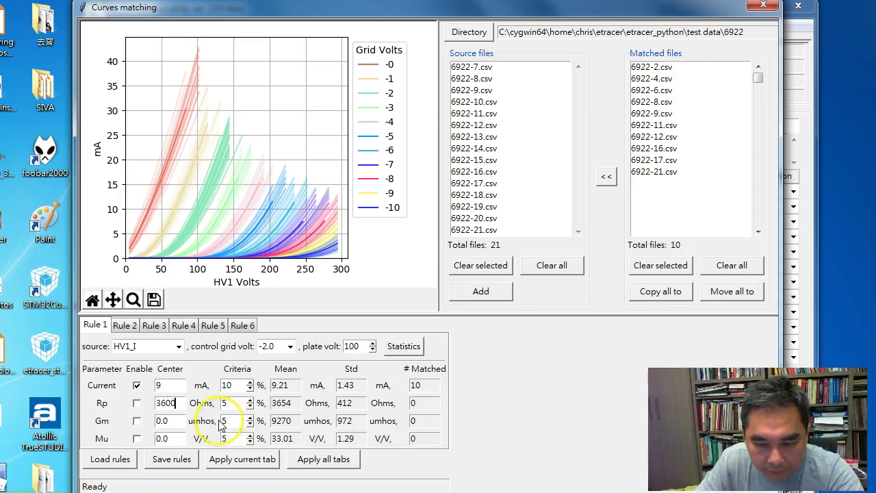
pyautogui.click(251, 400)
pyautogui.click(251, 400)
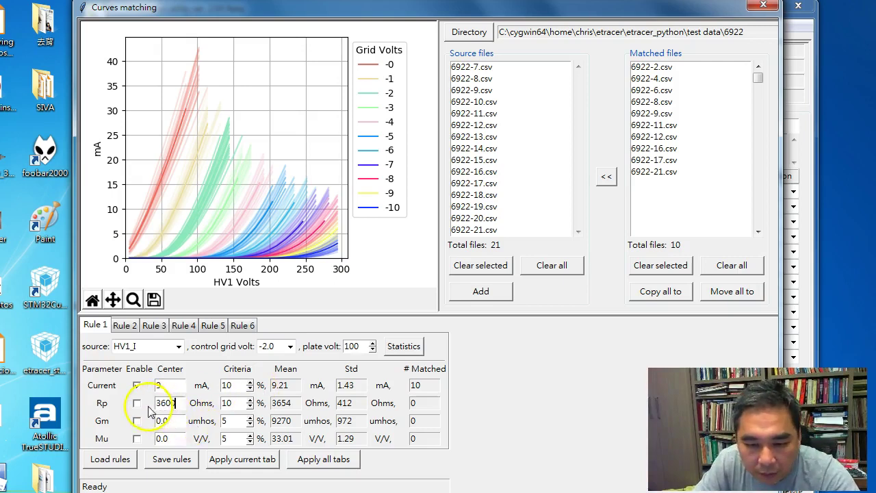
pyautogui.click(404, 347)
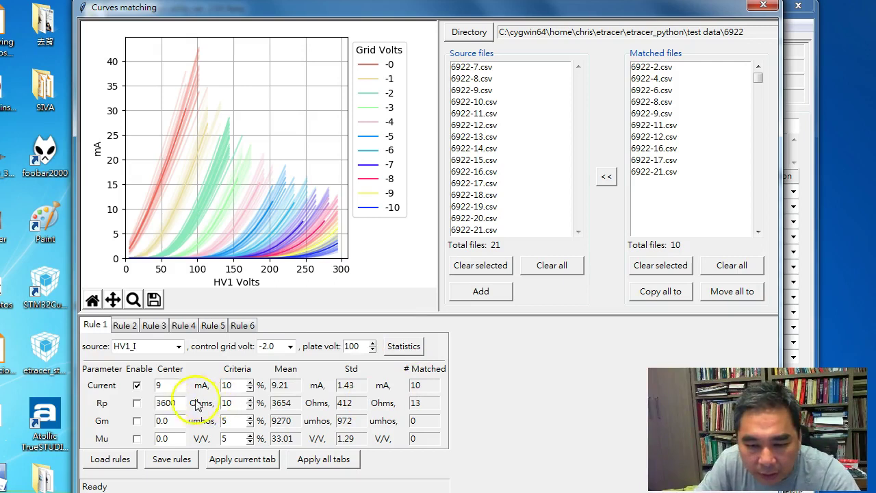
# Enable the Mu parameter, set its center to 33 V/V with a 10 % criteria and recalculate the Rule 1 statistics
pyautogui.click(137, 439)
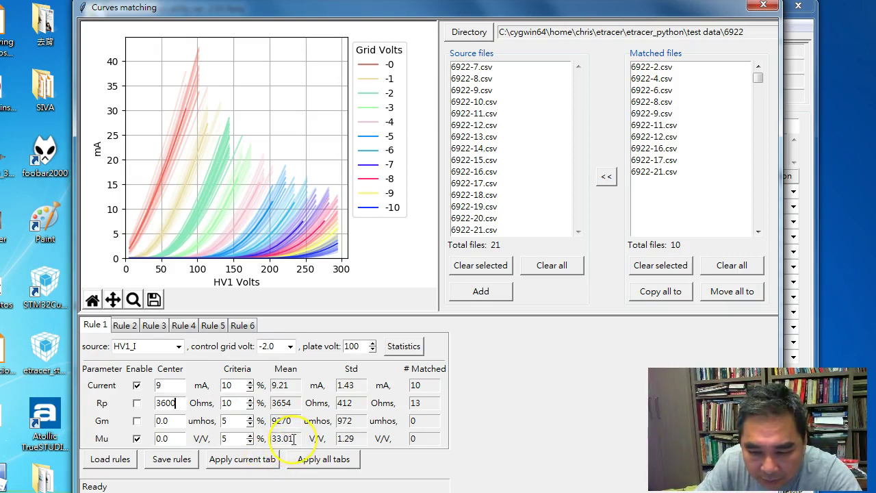
pyautogui.doubleClick(180, 438)
pyautogui.write('33')
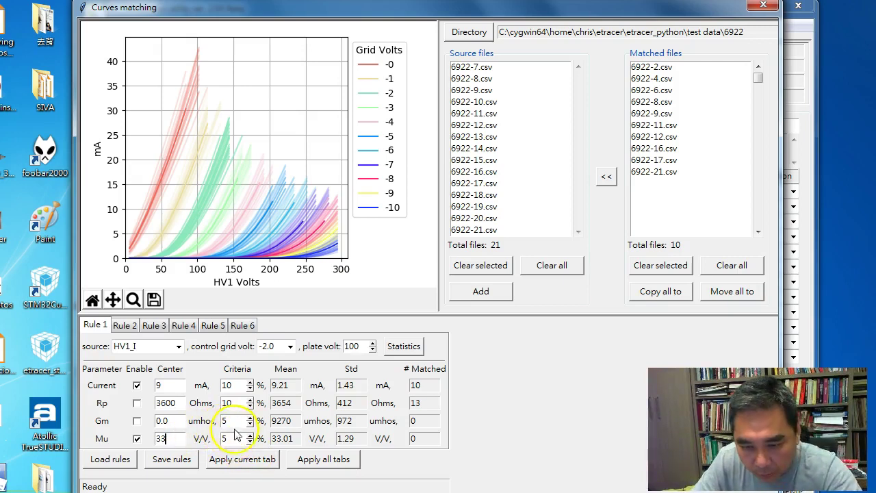
pyautogui.click(250, 441)
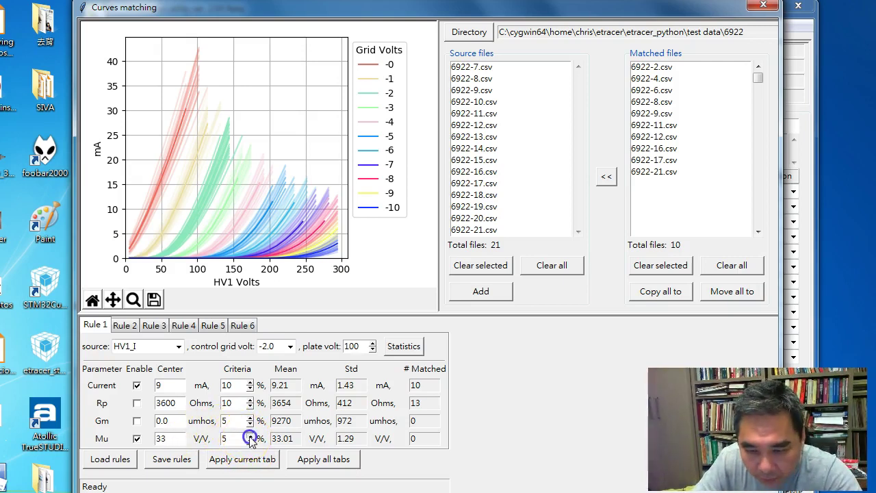
pyautogui.click(250, 435)
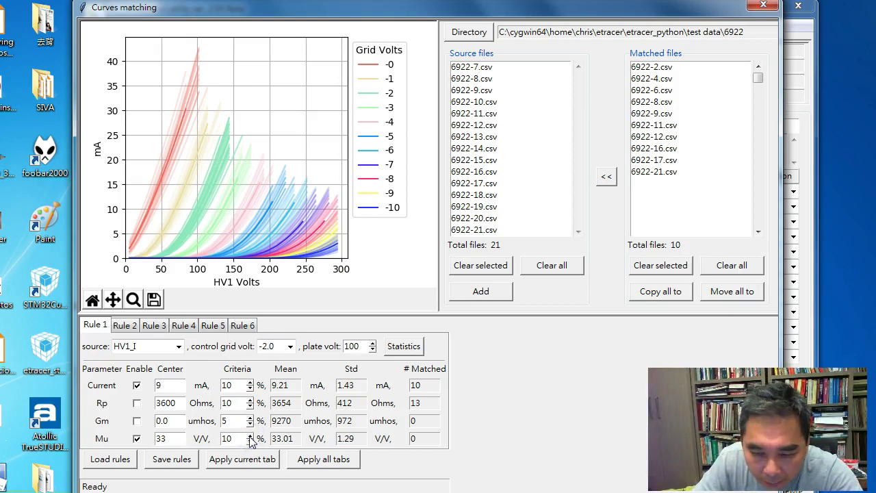
pyautogui.click(409, 348)
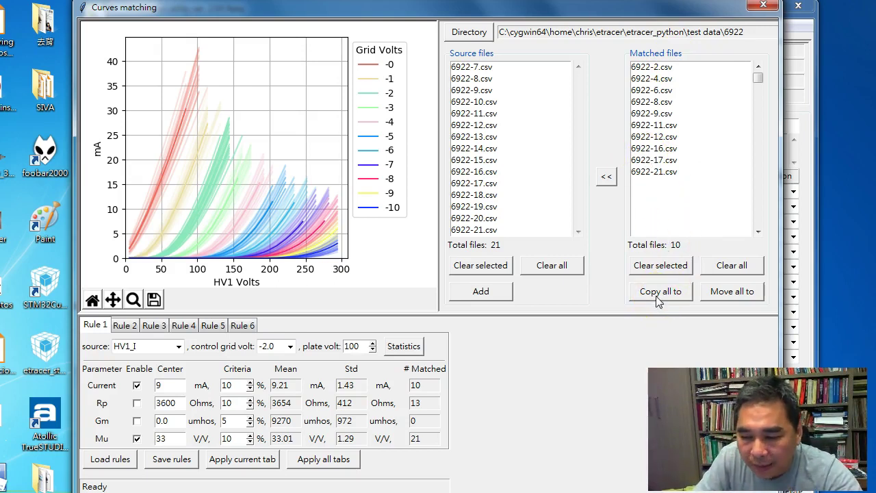
# Copy all matched files into a new folder named matched1 inside the 6922 directory
pyautogui.click(730, 292)
pyautogui.click(662, 293)
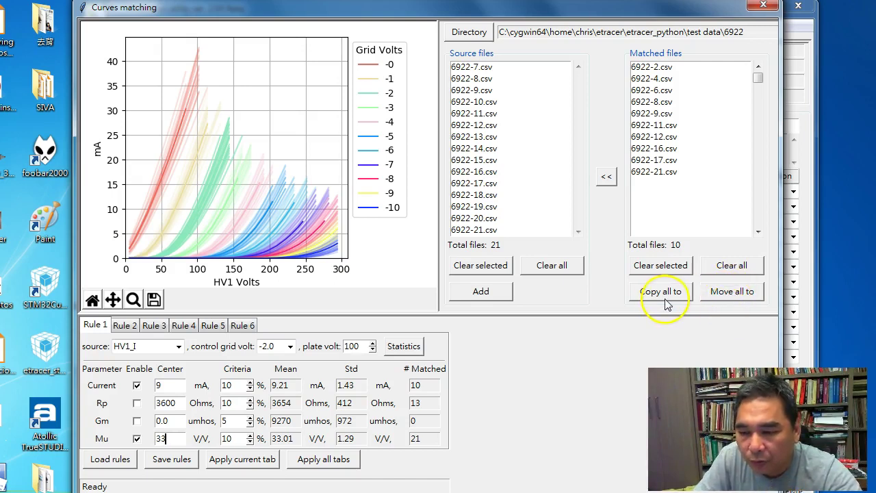
pyautogui.click(661, 294)
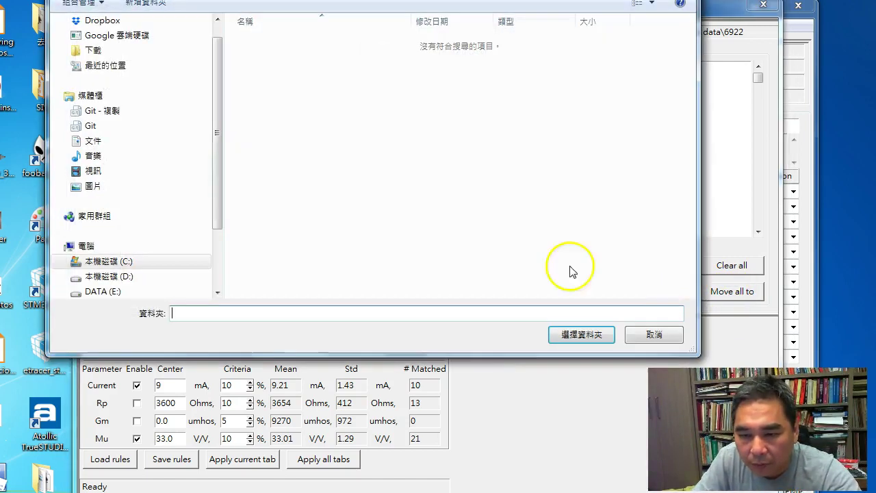
pyautogui.moveTo(335, 0); pyautogui.dragTo(375, 22)
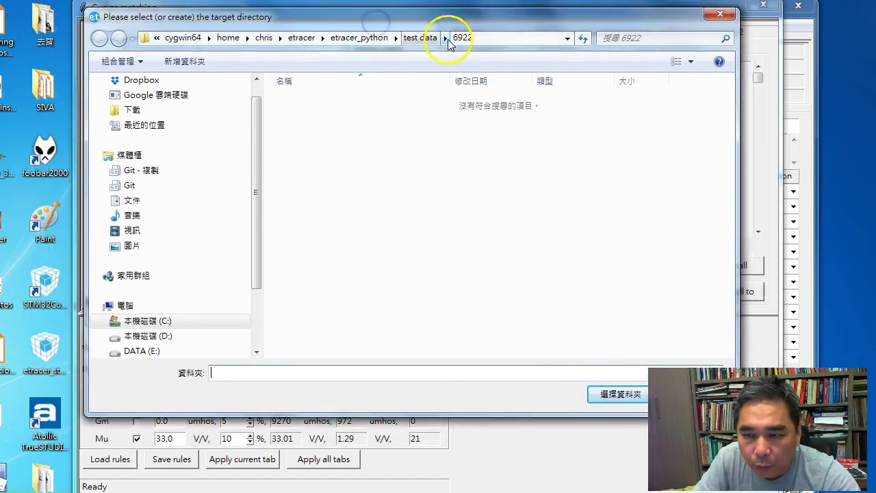
pyautogui.rightClick(372, 195)
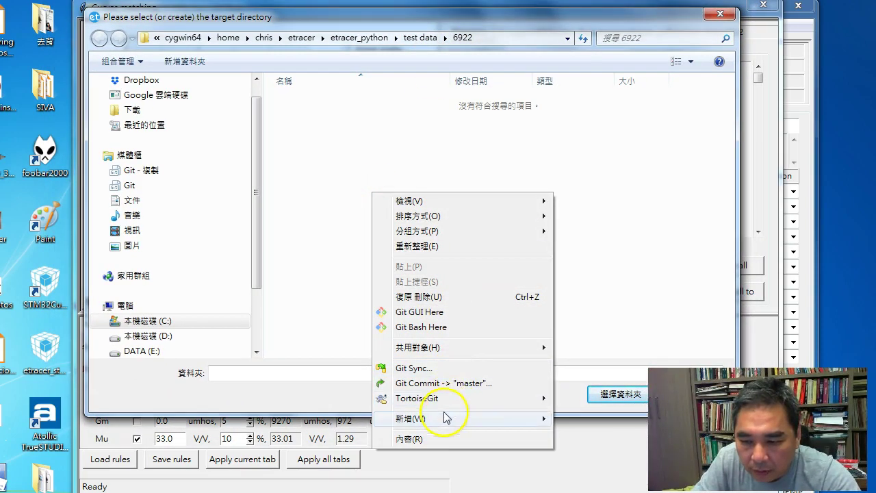
pyautogui.moveTo(445, 418)
pyautogui.click(629, 415)
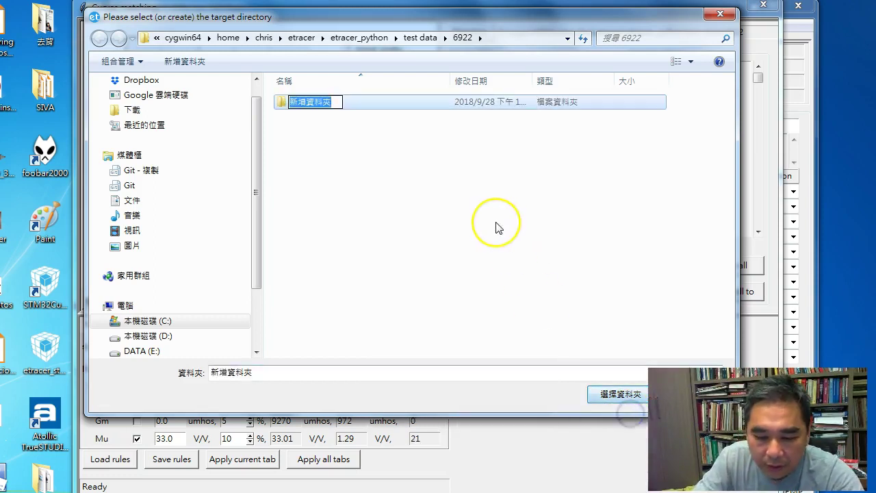
pyautogui.write('matched')
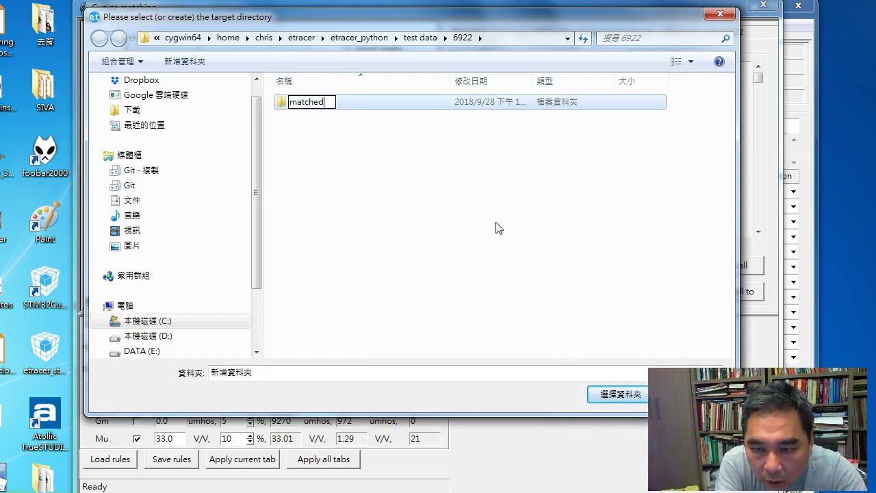
pyautogui.write('1')
pyautogui.press('Return')
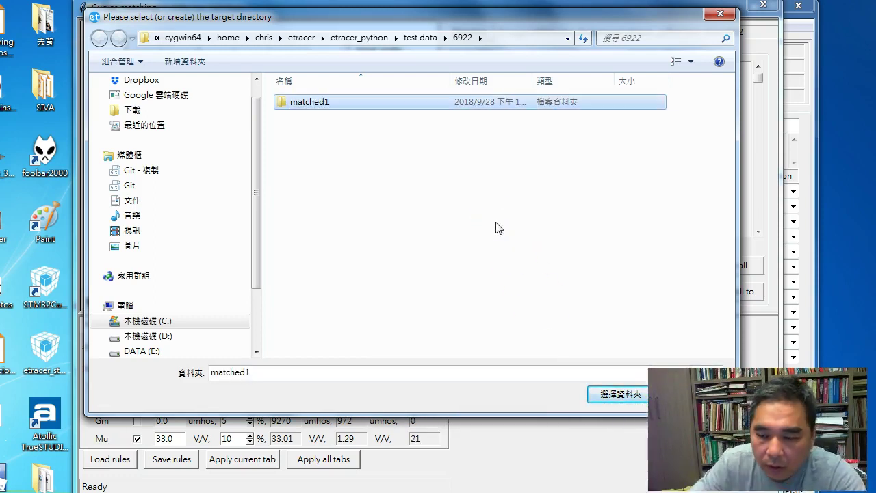
pyautogui.click(594, 391)
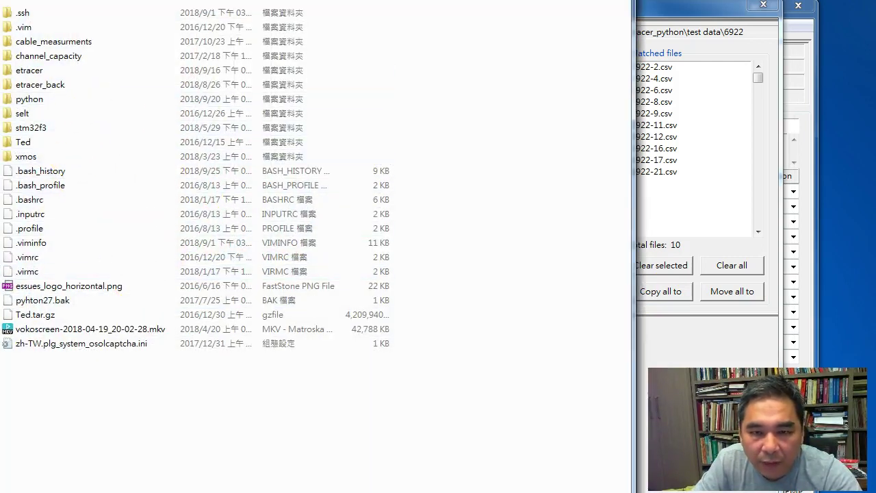
# In Windows Explorer, browse to etracer\etracer_python\test data\6922\matched1, check the copied CSV files, and close the window
pyautogui.moveTo(122, 0); pyautogui.dragTo(235, 34)
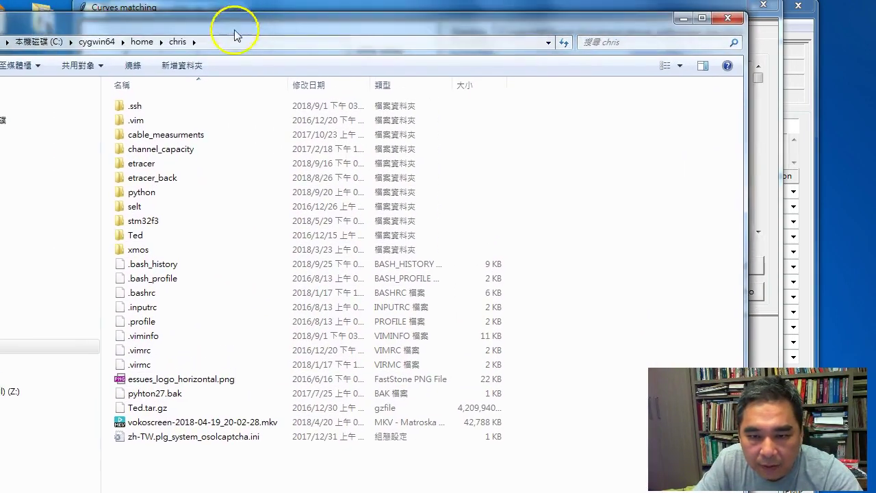
pyautogui.doubleClick(146, 165)
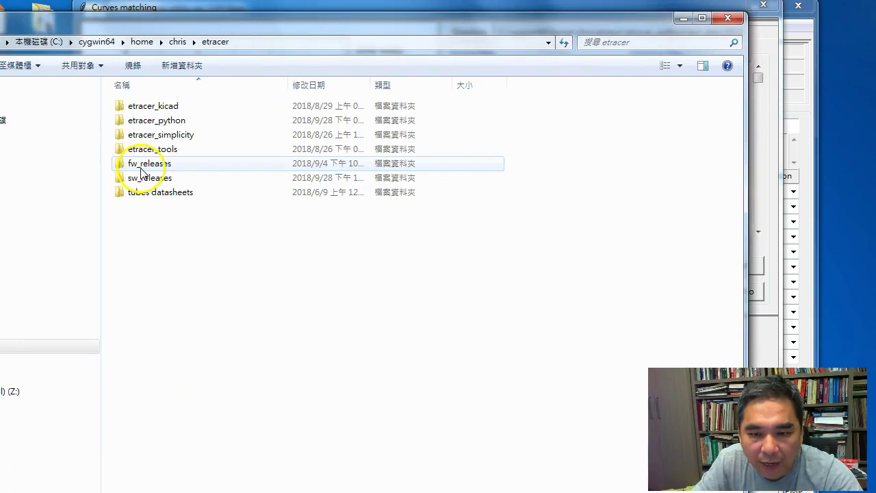
pyautogui.doubleClick(179, 120)
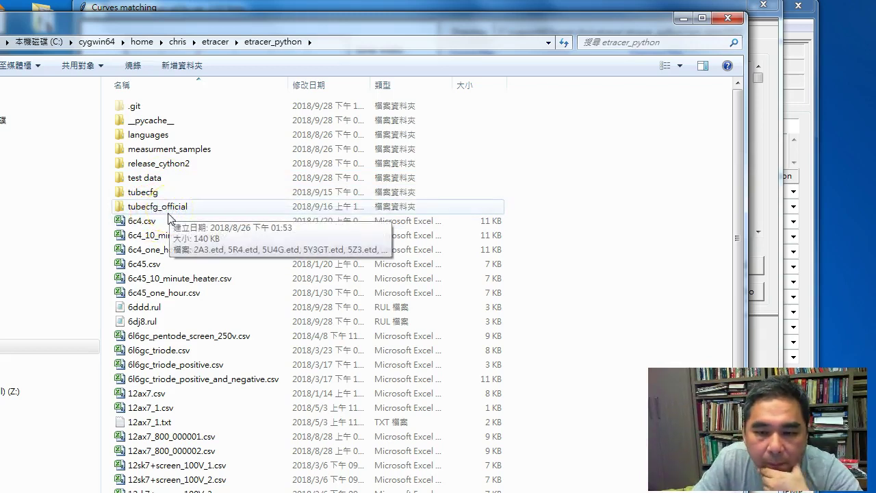
pyautogui.doubleClick(137, 178)
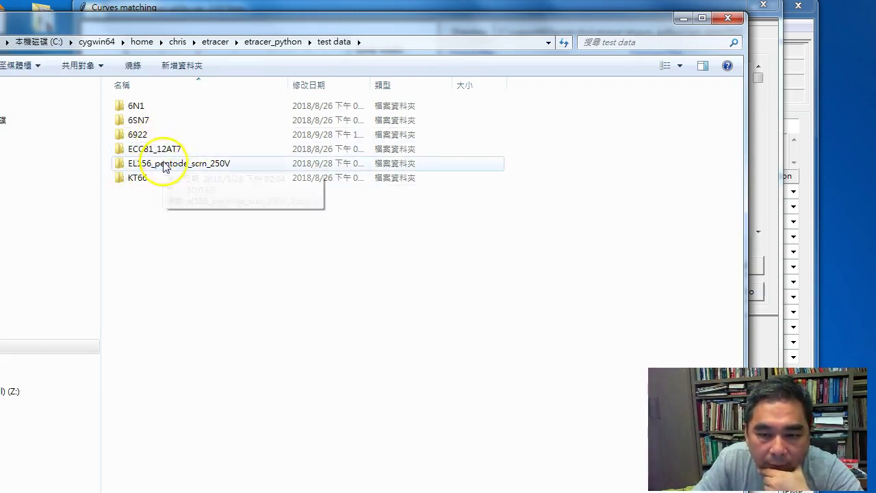
pyautogui.doubleClick(159, 134)
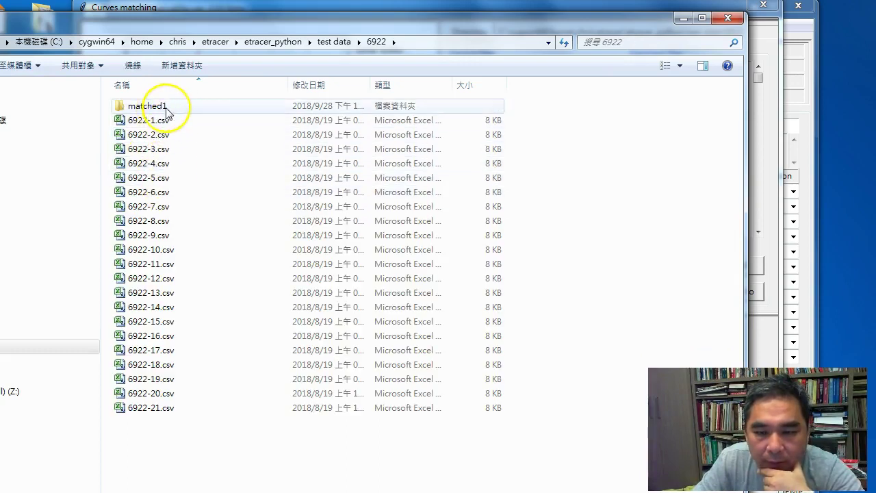
pyautogui.doubleClick(154, 109)
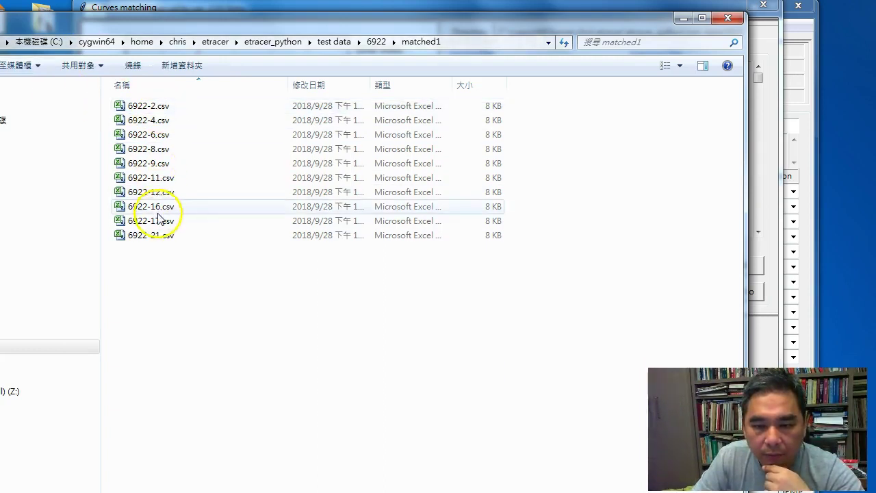
pyautogui.press('BackSpace')
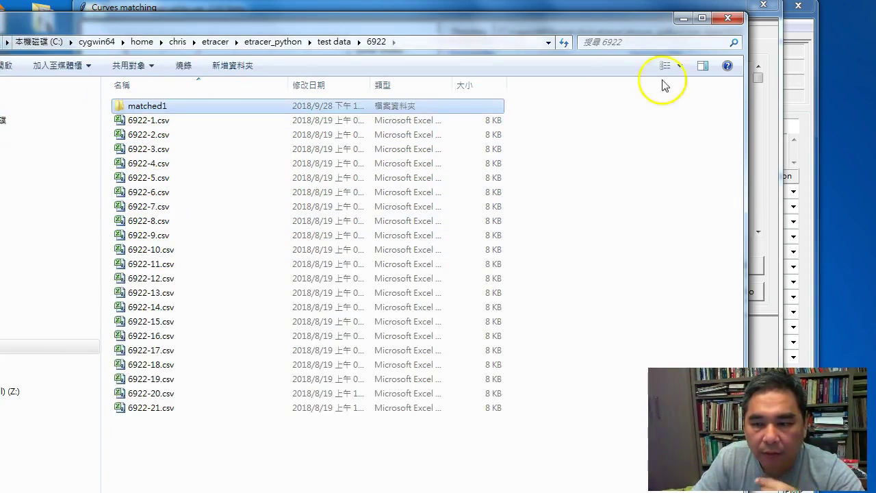
pyautogui.click(728, 17)
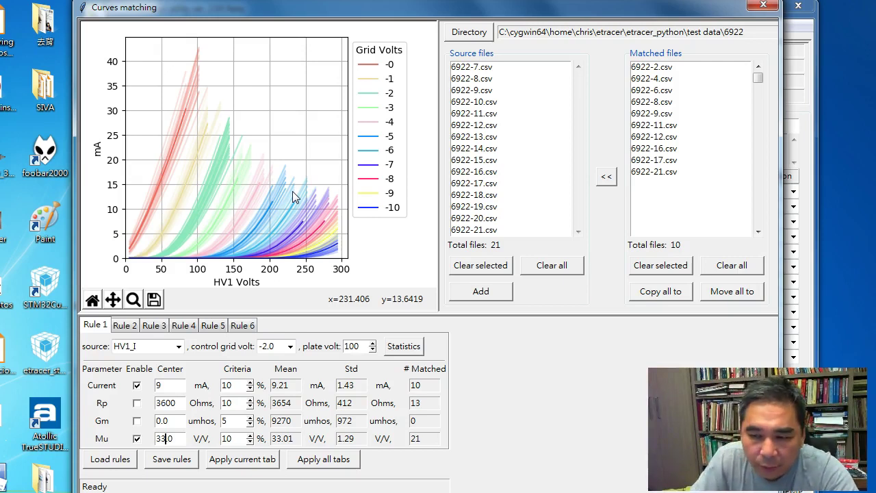
# Set Rule 2 to source HV2_I, control grid voltage -2.0 and plate voltage 100, and calculate its statistics
pyautogui.click(122, 326)
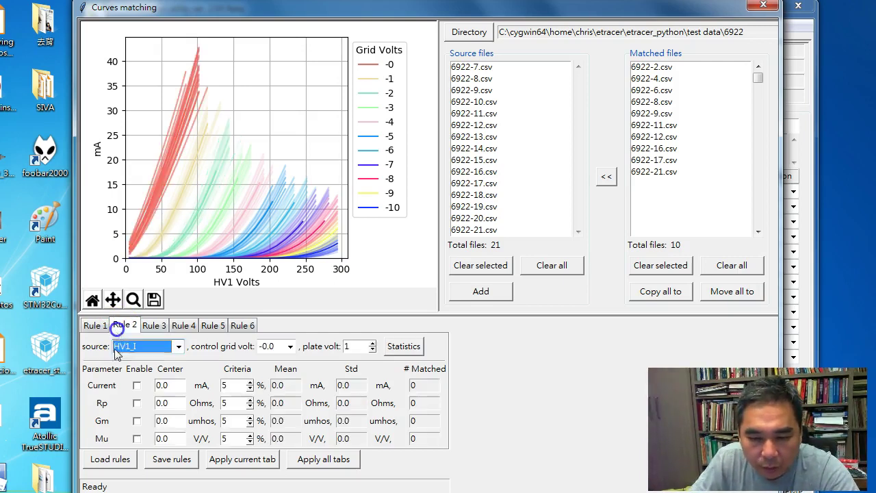
pyautogui.click(151, 349)
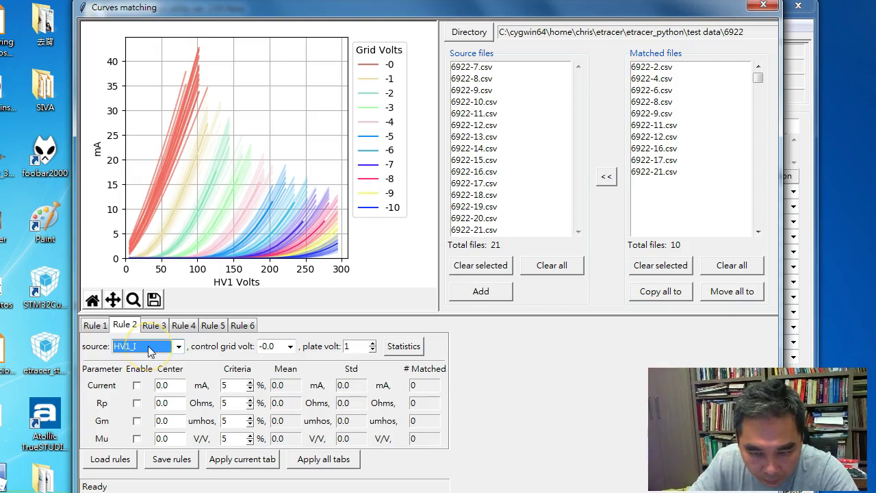
pyautogui.click(150, 348)
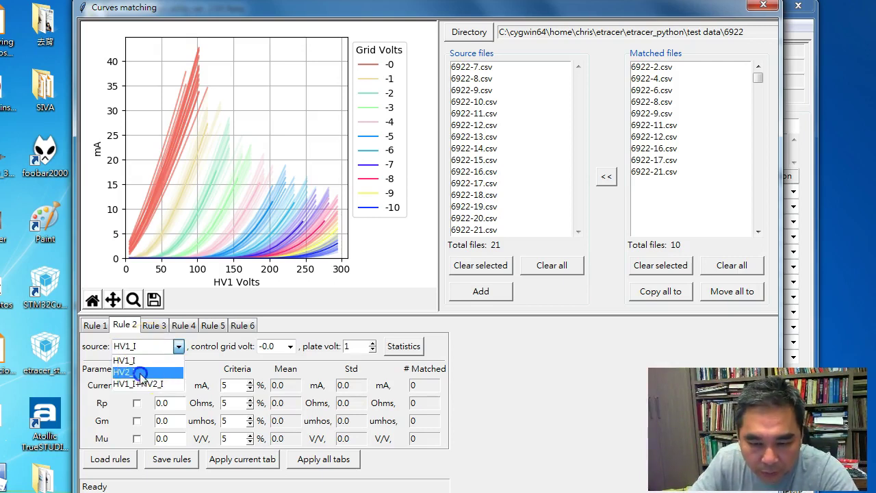
pyautogui.click(140, 380)
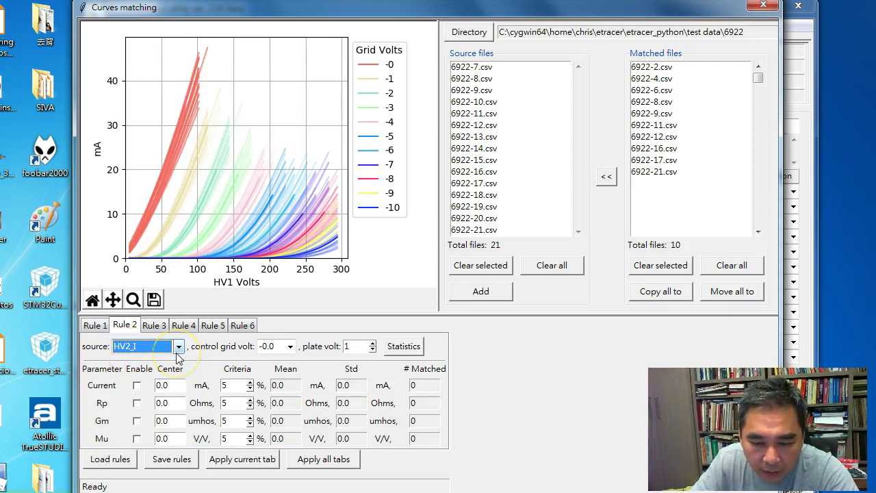
pyautogui.click(365, 348)
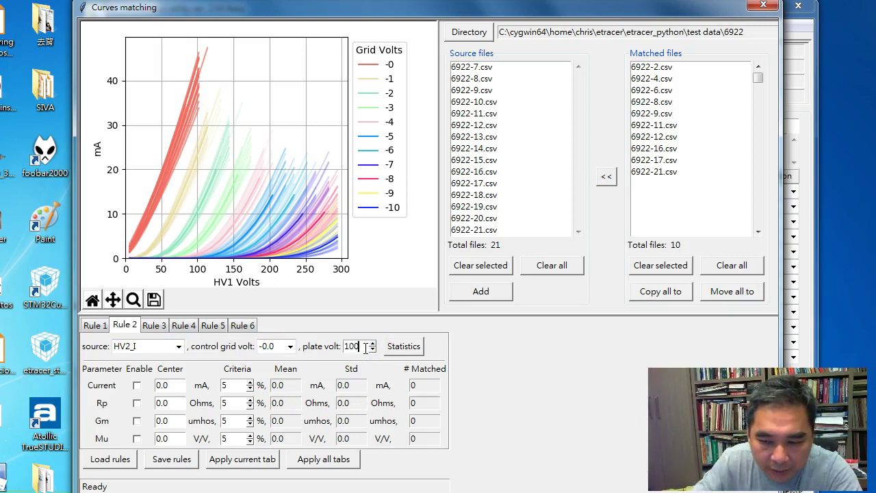
pyautogui.click(289, 347)
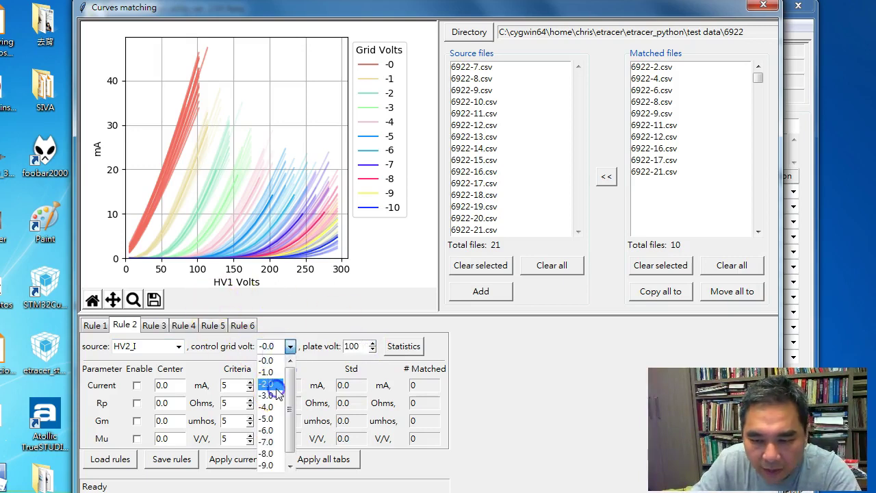
pyautogui.click(276, 387)
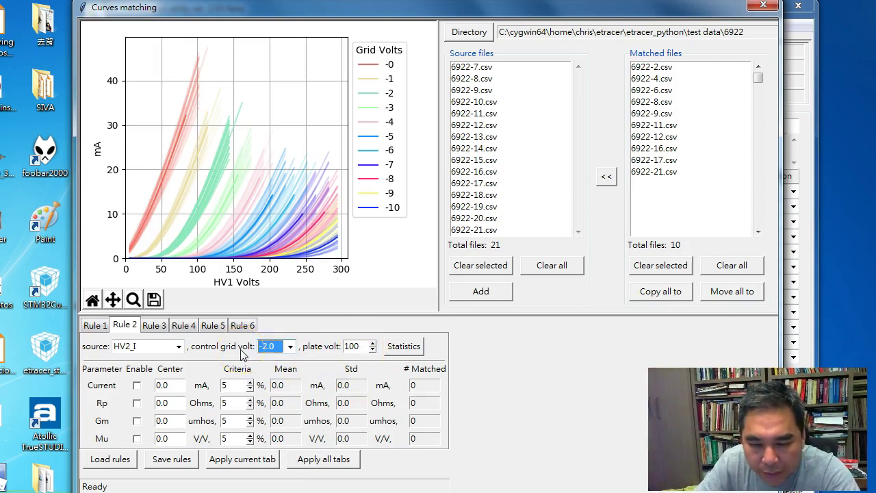
pyautogui.click(400, 348)
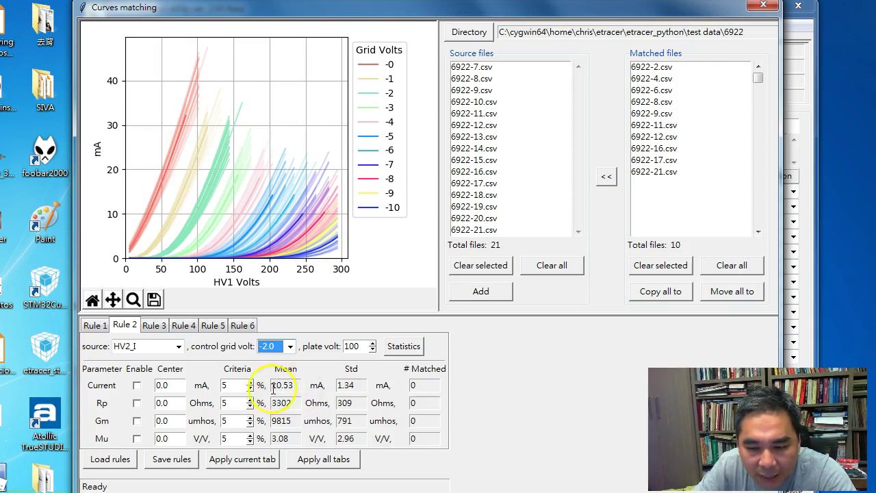
# Compare with the Rule 1 statistics, set the Rule 2 Current center to 9 mA and recalculate the Rule 2 statistics
pyautogui.click(91, 326)
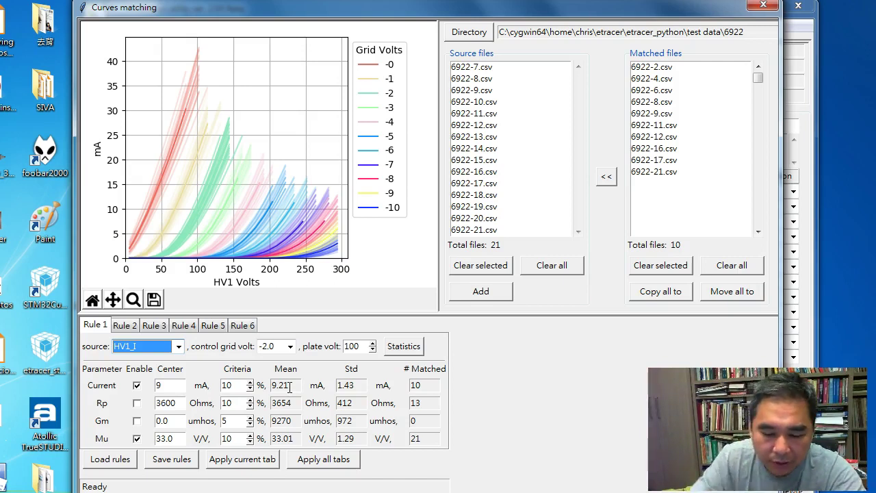
pyautogui.click(126, 326)
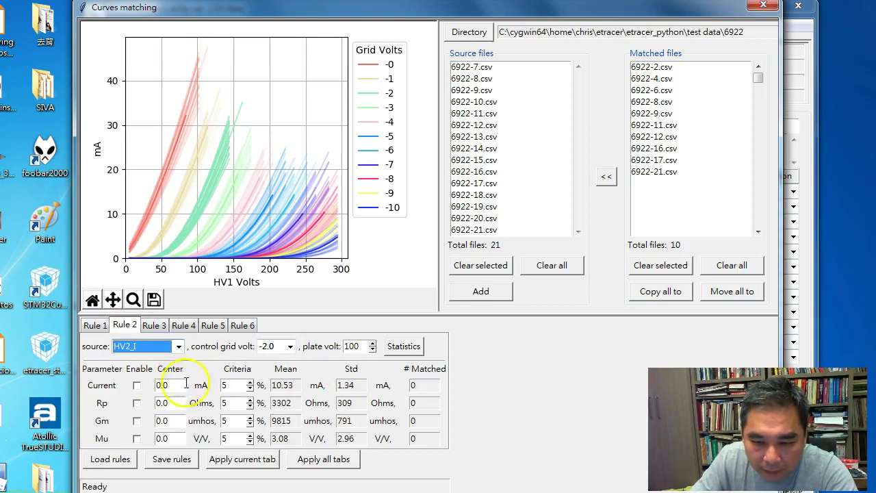
pyautogui.click(136, 386)
pyautogui.click(137, 386)
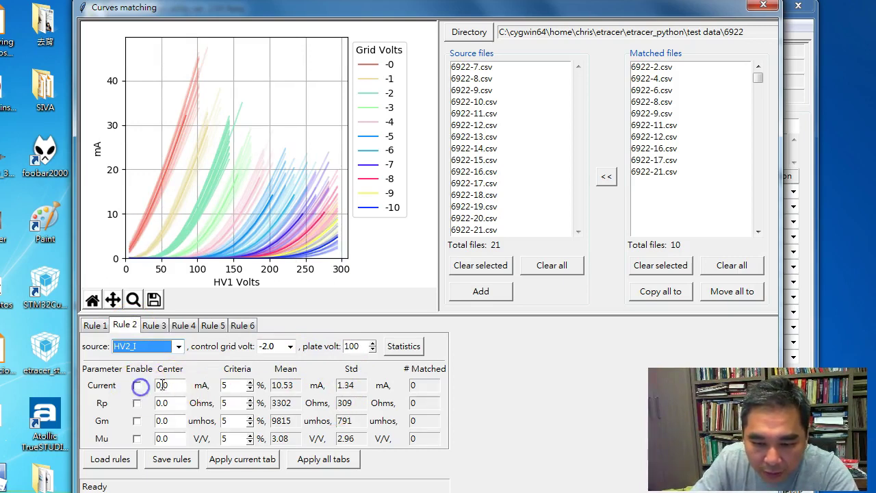
pyautogui.doubleClick(163, 385)
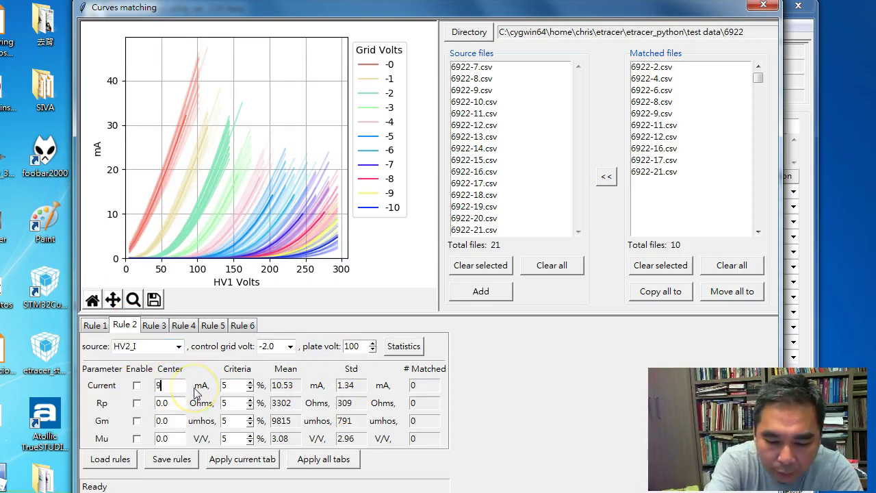
pyautogui.click(170, 388)
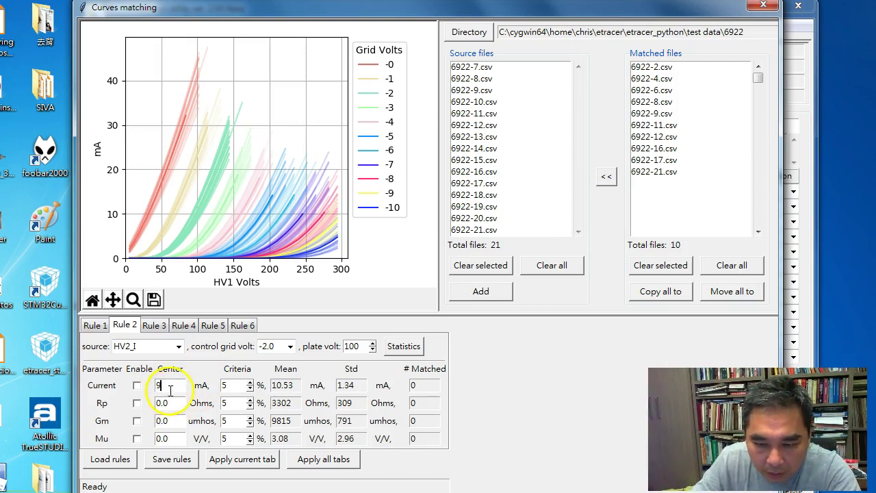
pyautogui.click(403, 347)
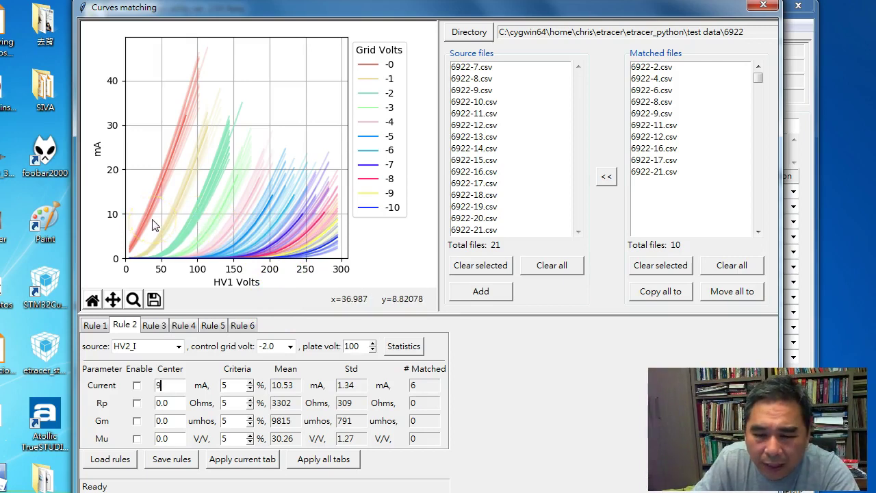
pyautogui.click(230, 219)
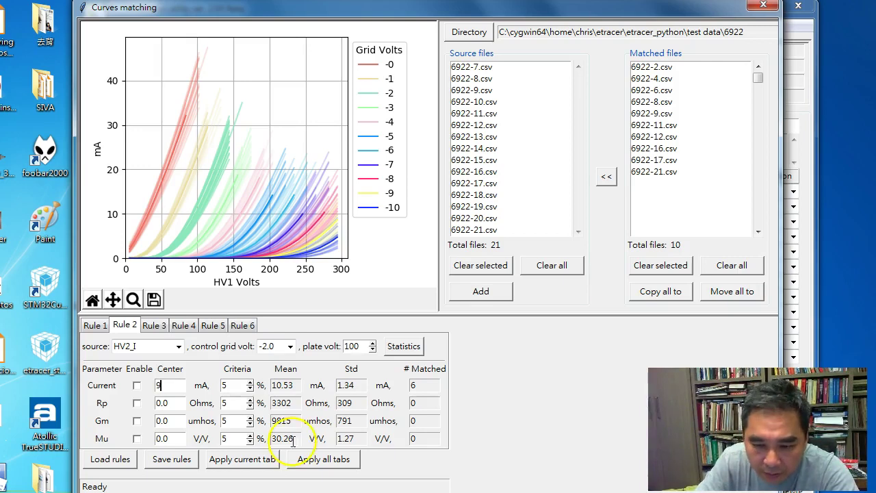
# Enable Current and Mu in Rule 2, set the Mu center to 30 V/V and both criteria to 10 %
pyautogui.click(94, 326)
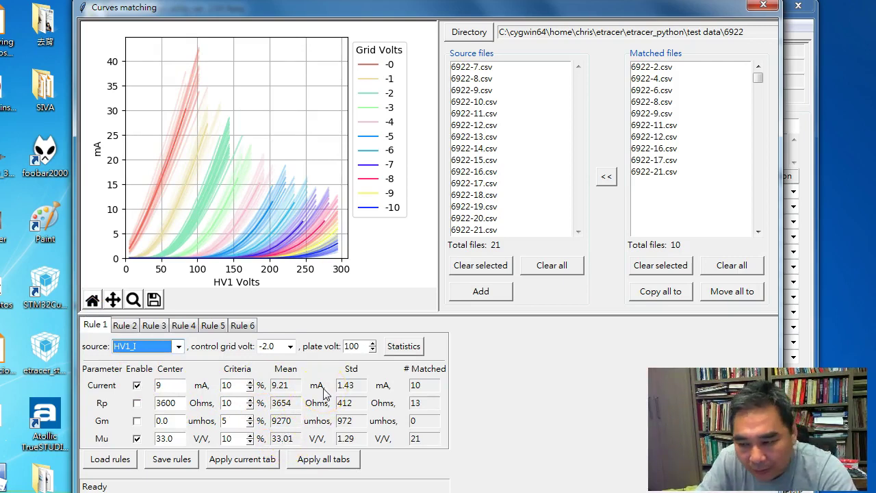
pyautogui.click(126, 327)
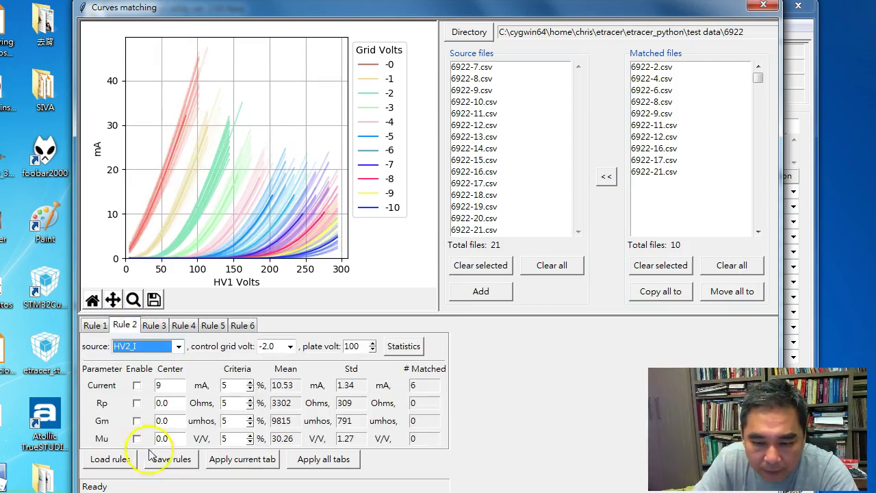
pyautogui.click(137, 385)
pyautogui.click(137, 438)
pyautogui.doubleClick(161, 438)
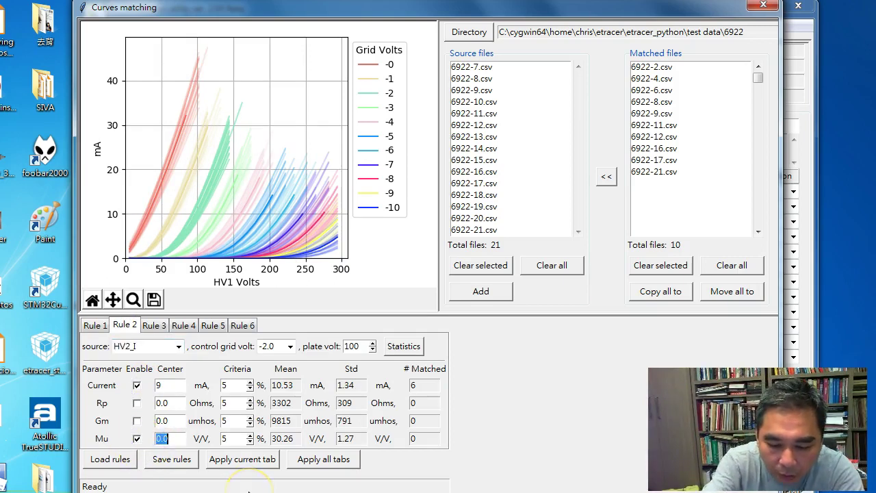
pyautogui.click(249, 435)
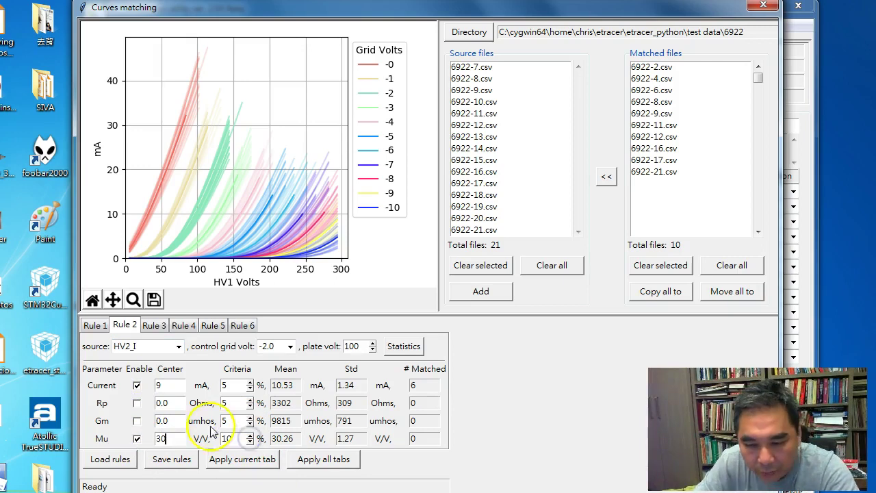
pyautogui.click(250, 383)
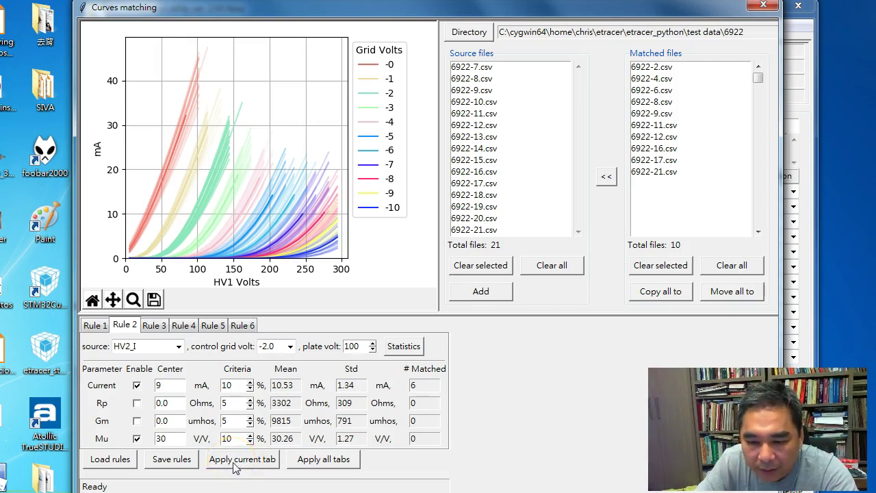
# Review the settings of Rule 1 and Rule 2 and apply all rule tabs to the source files
pyautogui.click(94, 324)
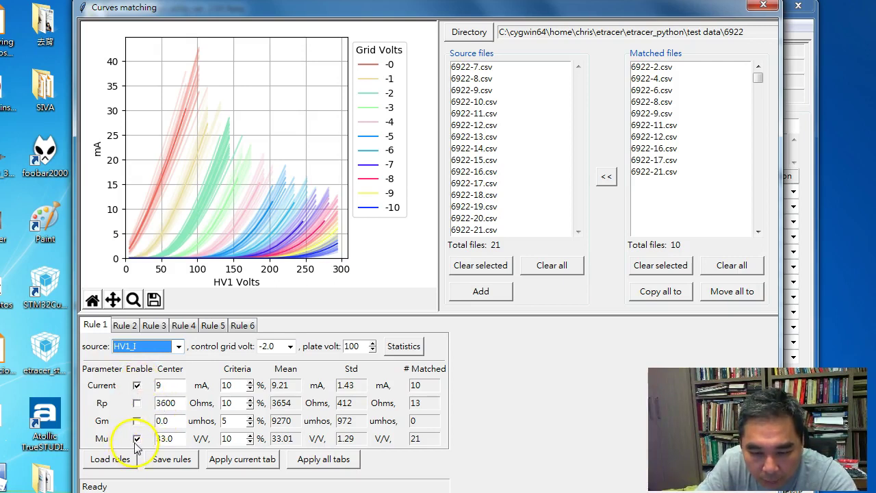
pyautogui.click(125, 325)
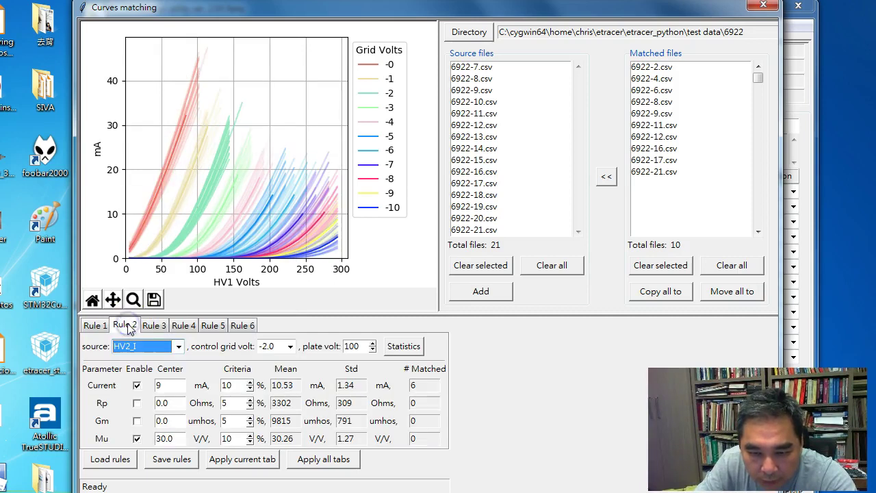
pyautogui.click(95, 325)
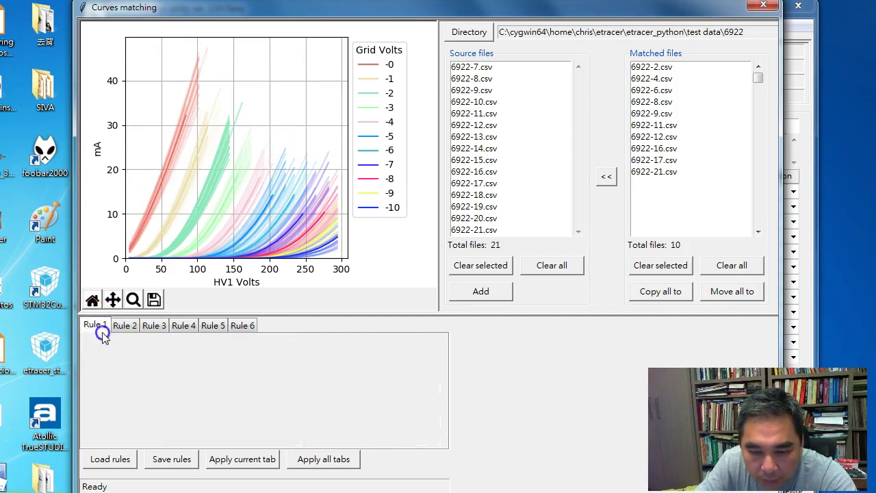
pyautogui.click(331, 470)
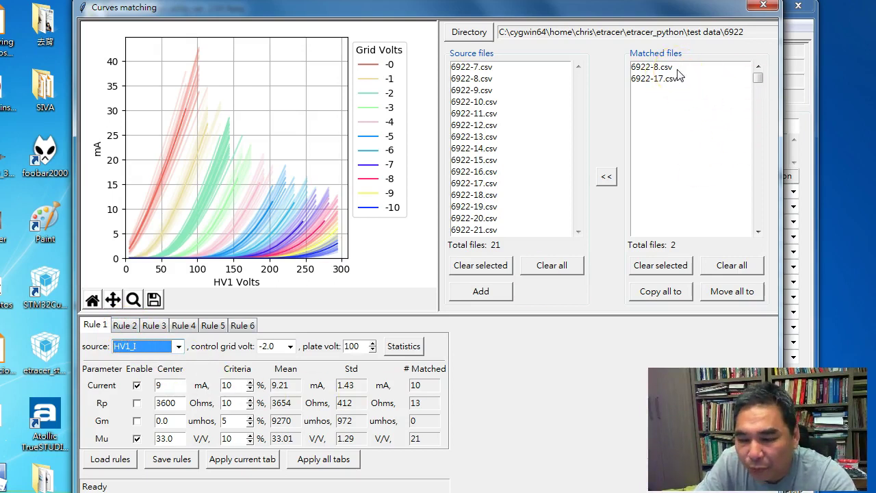
# Transfer the matched files back to the source files list and display their curves under Rule 2
pyautogui.click(640, 66)
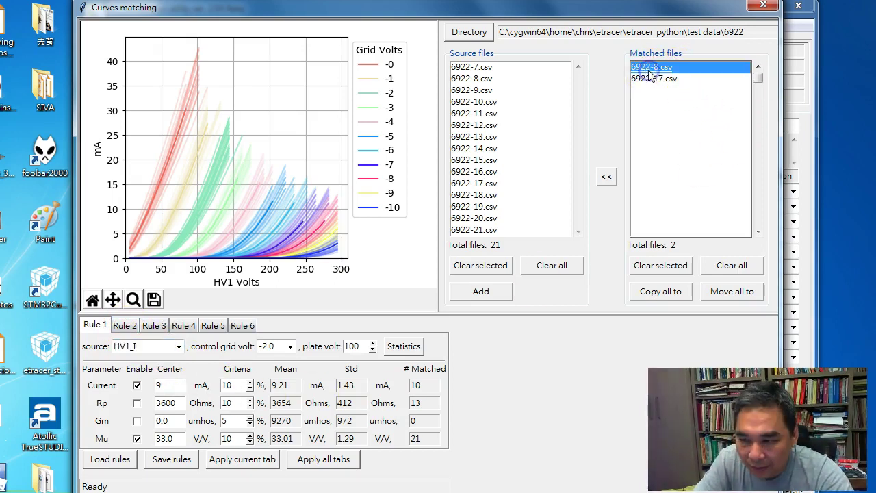
pyautogui.click(652, 79)
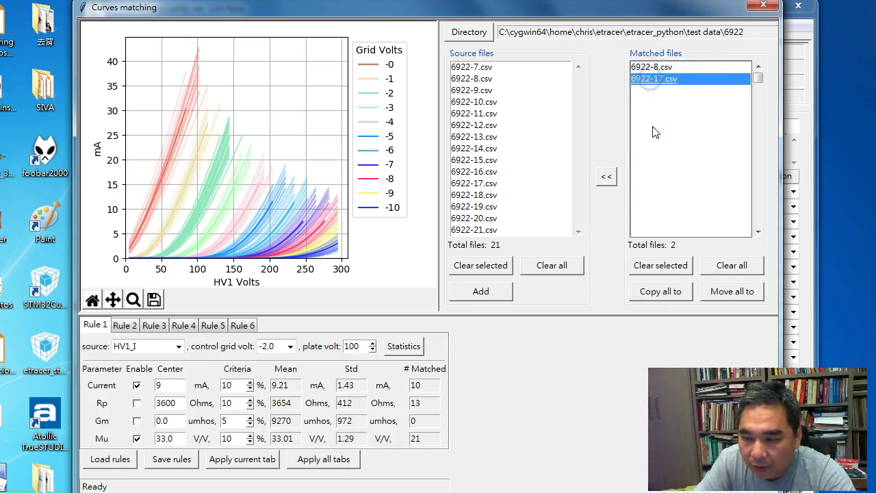
pyautogui.click(607, 177)
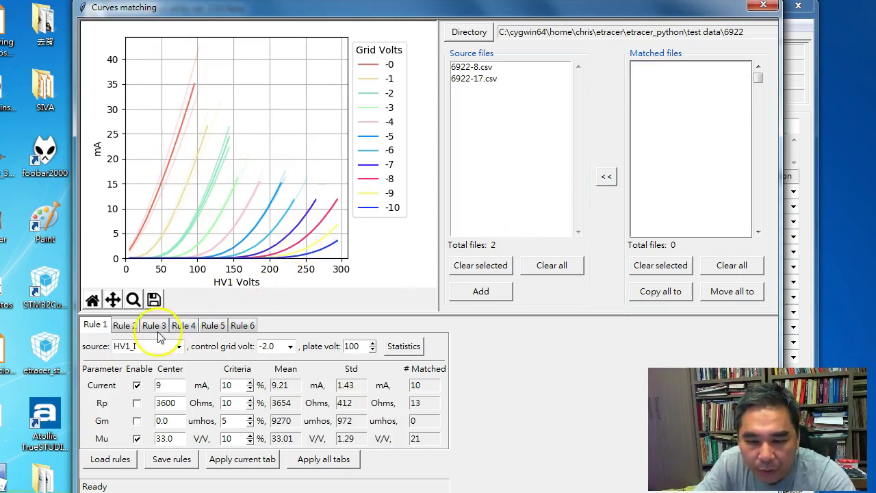
pyautogui.click(124, 326)
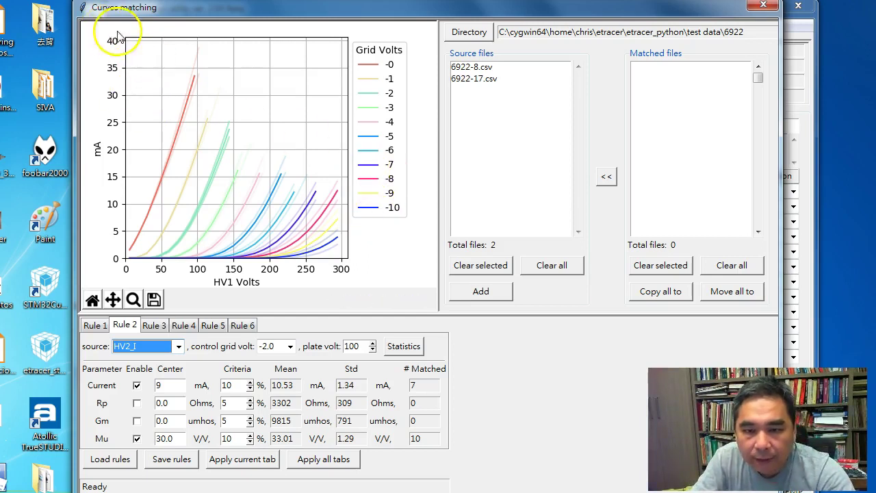
# Try to add the files el156_pentode_scrn_250V_2.csv to _8.csv from test data\EL156_pentode_scrn_250V to the source files
pyautogui.click(482, 293)
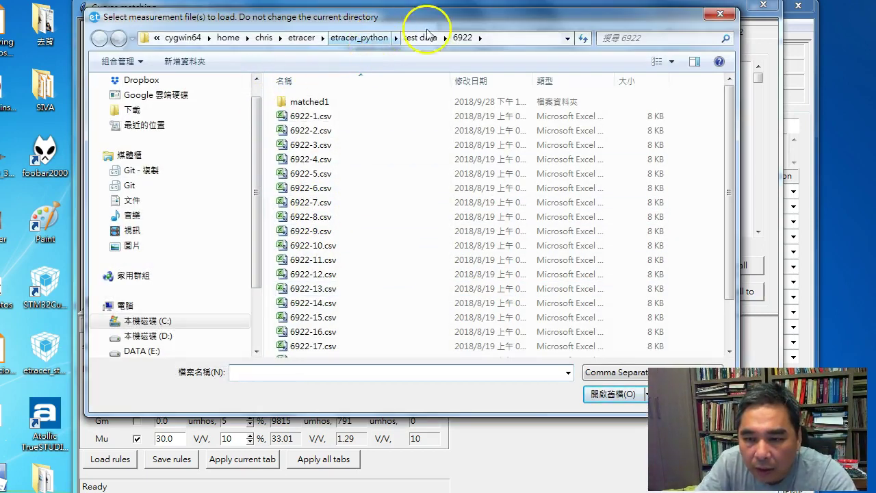
pyautogui.click(368, 39)
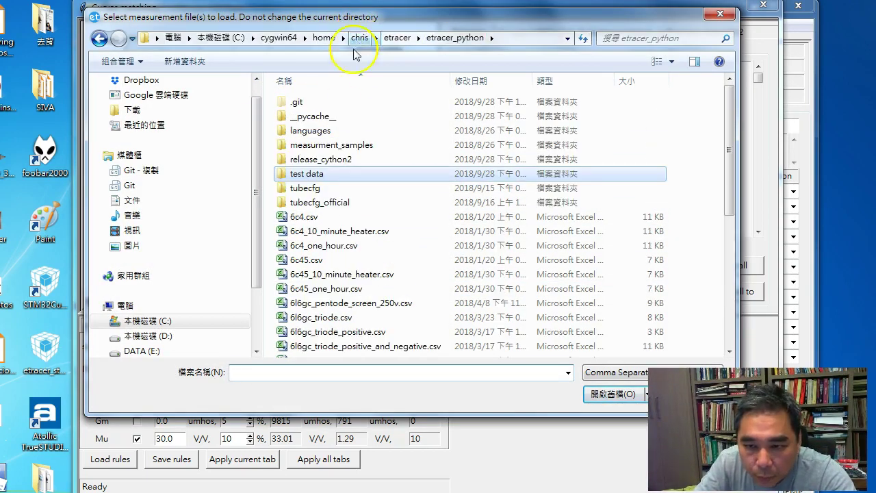
pyautogui.doubleClick(326, 175)
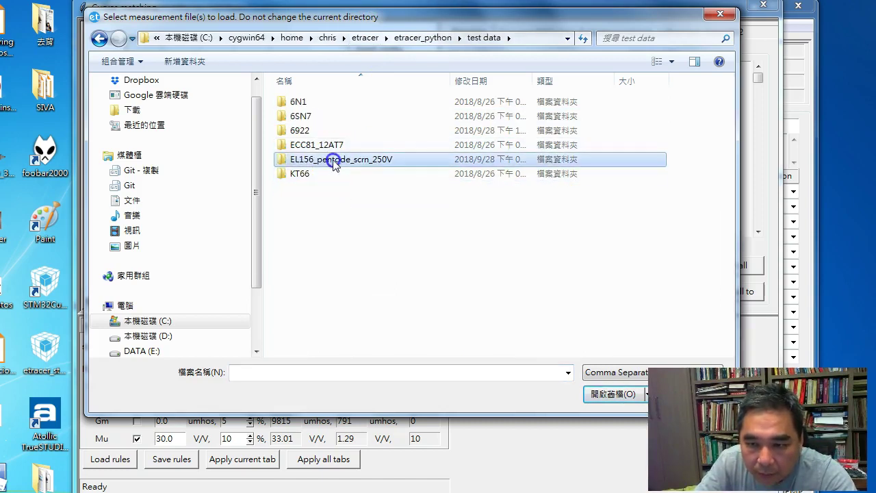
pyautogui.doubleClick(333, 160)
pyautogui.click(322, 102)
pyautogui.keyDown('shift'); pyautogui.click(322, 189); pyautogui.keyUp('shift')
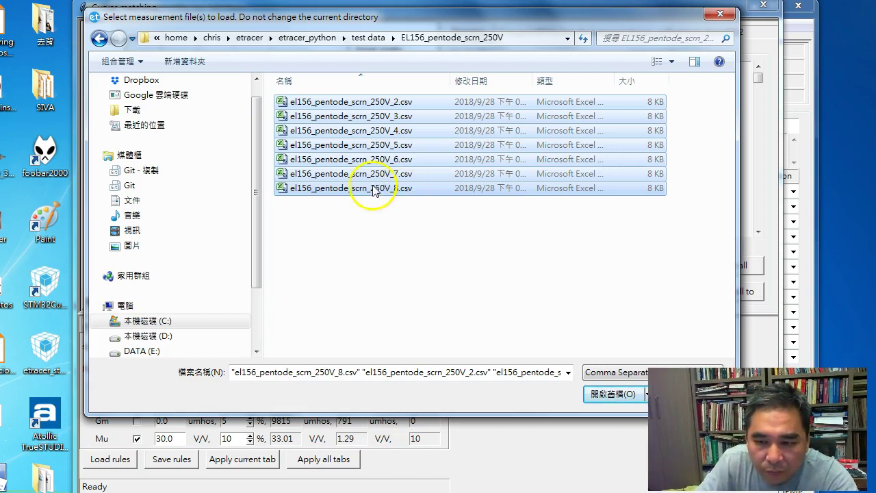
pyautogui.click(608, 395)
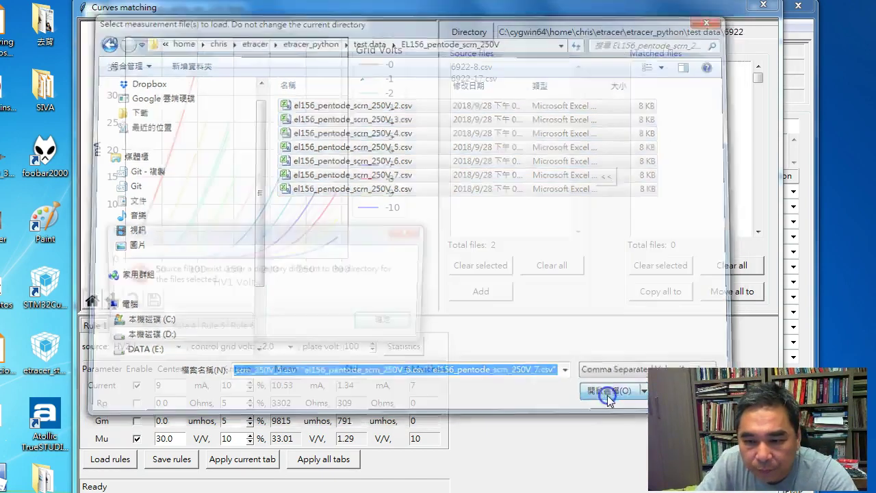
pyautogui.click(389, 320)
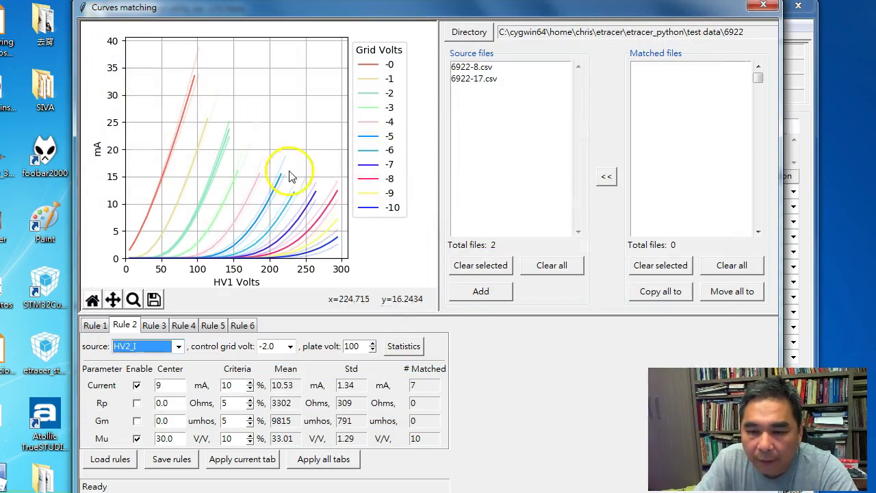
# Remove all the 6922 files from the source files list
pyautogui.click(462, 66)
pyautogui.click(471, 81)
pyautogui.moveTo(471, 68); pyautogui.dragTo(486, 94)
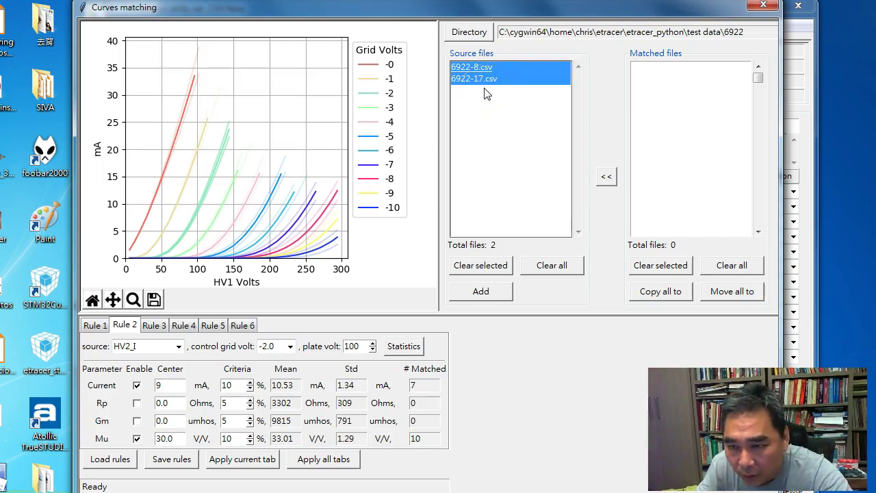
pyautogui.click(555, 272)
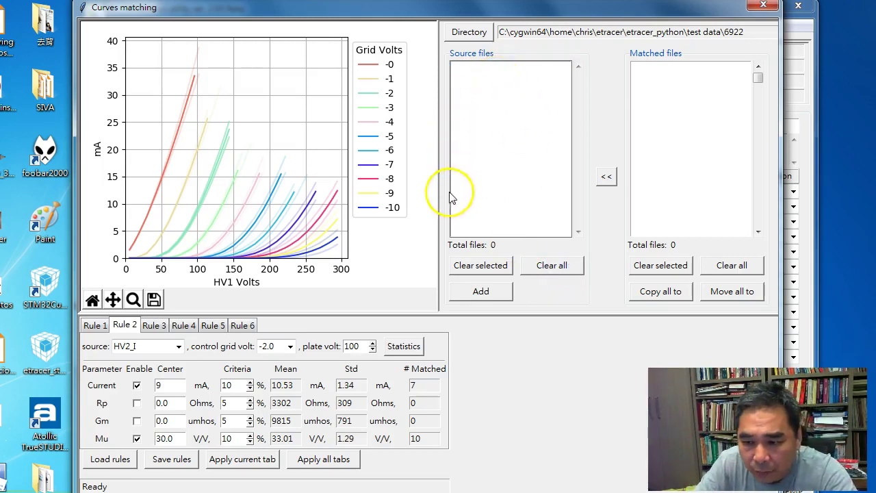
# Add el156_pentode_scrn_250V_2.csv to _8.csv from test data\EL156_pentode_scrn_250V as source files, accepting the working directory update
pyautogui.click(480, 291)
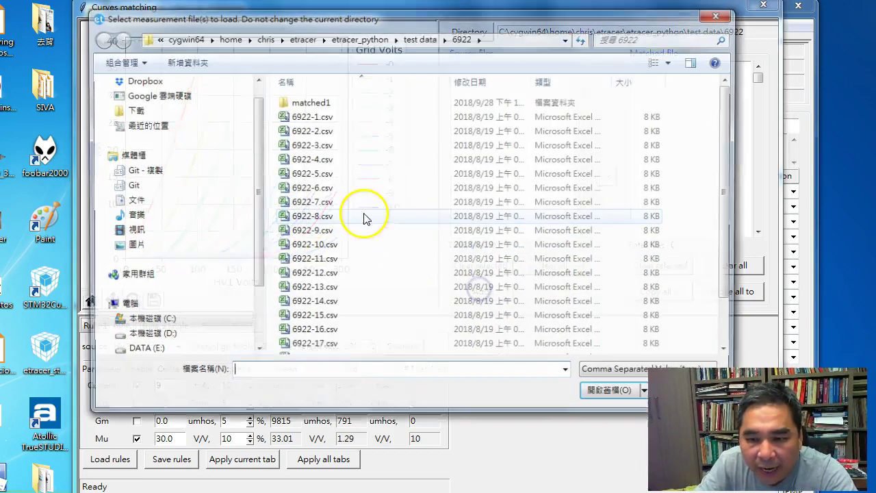
pyautogui.click(368, 39)
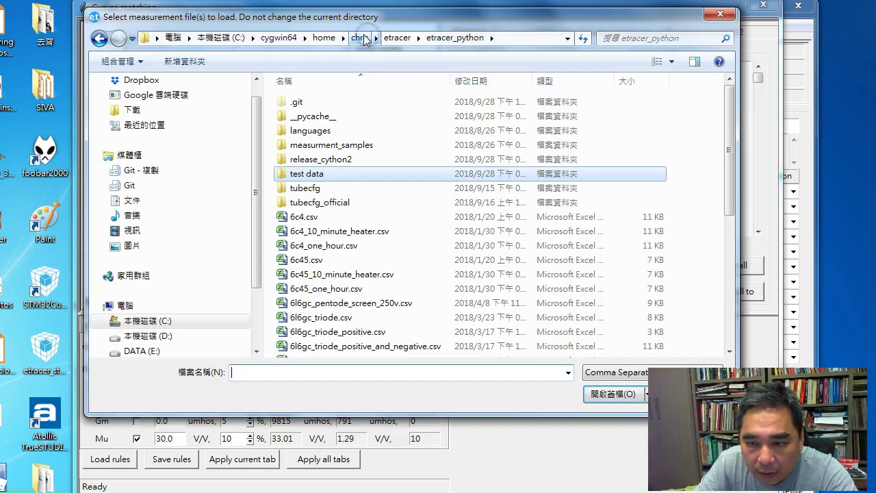
pyautogui.doubleClick(315, 175)
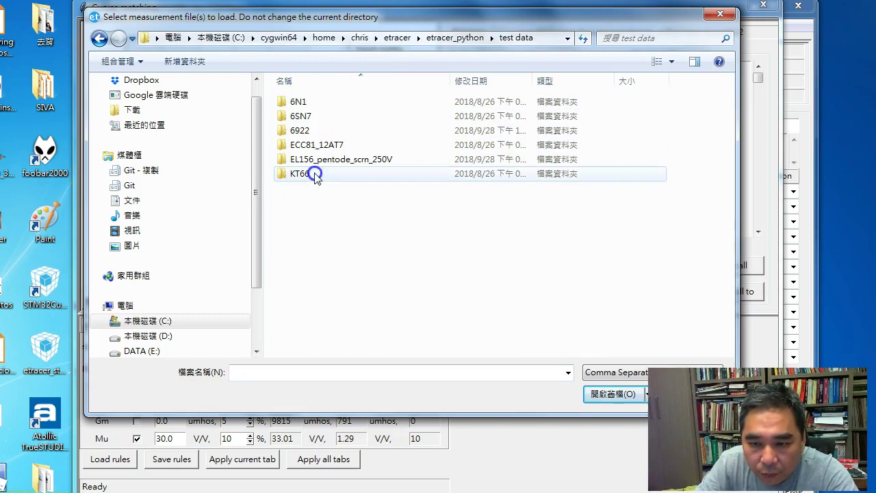
pyautogui.doubleClick(334, 165)
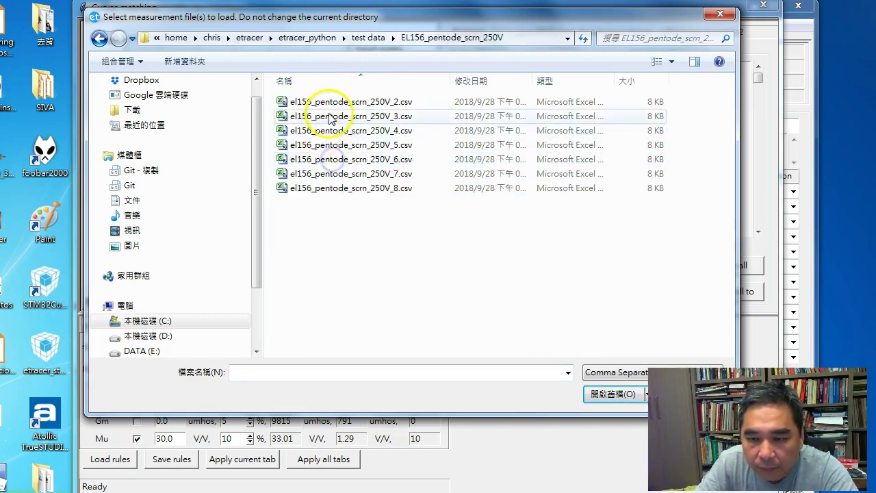
pyautogui.moveTo(294, 96); pyautogui.dragTo(470, 297)
pyautogui.click(611, 394)
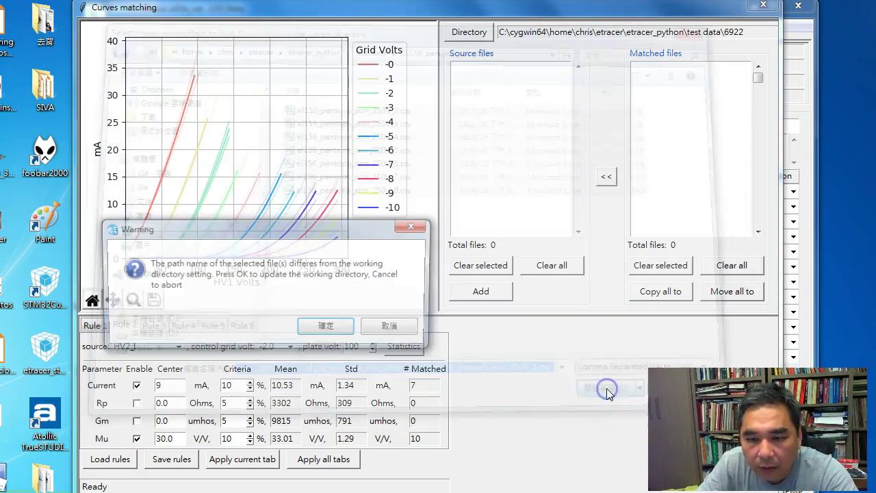
pyautogui.click(343, 328)
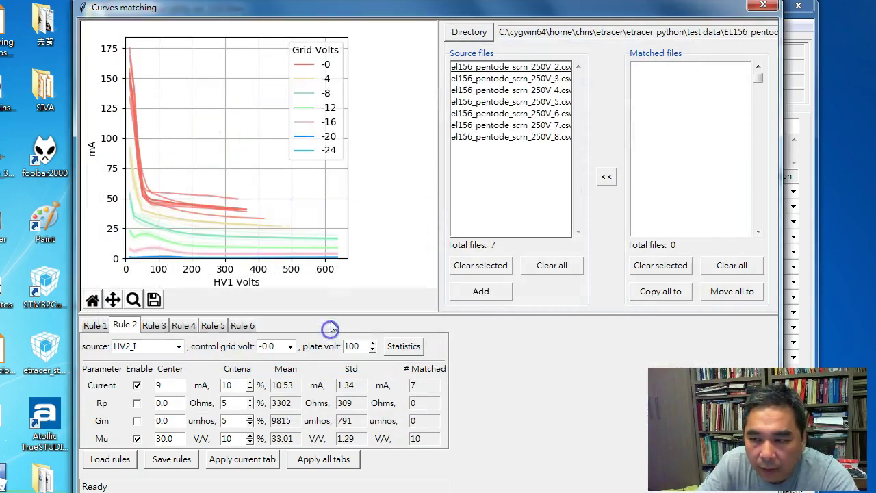
# Disable the Current and Mu parameters in Rule 2
pyautogui.click(91, 328)
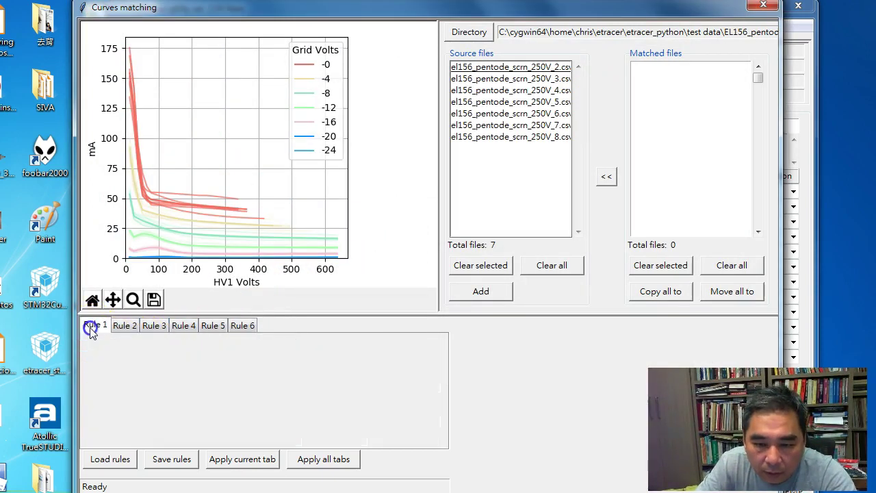
pyautogui.click(127, 329)
pyautogui.click(137, 386)
pyautogui.click(137, 438)
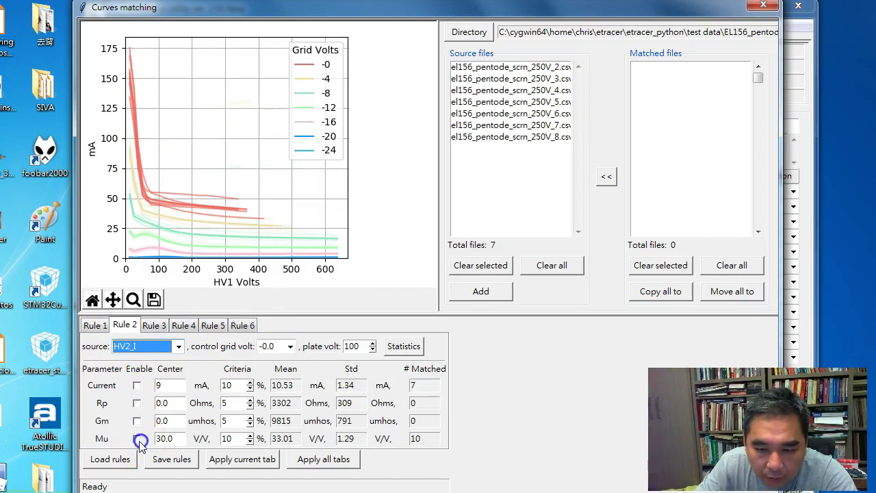
# Set Rule 1 to a plate voltage of 300 and a control grid voltage of -12.0, and calculate its statistics
pyautogui.click(95, 326)
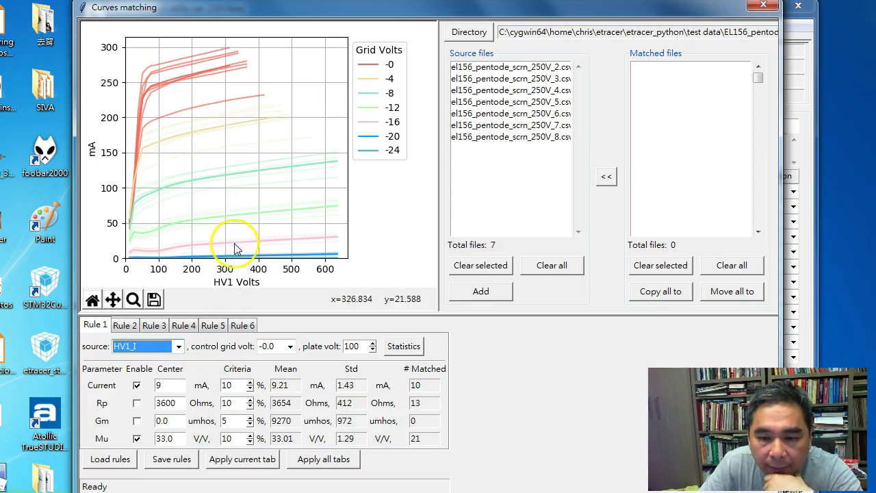
pyautogui.moveTo(361, 346); pyautogui.dragTo(326, 346)
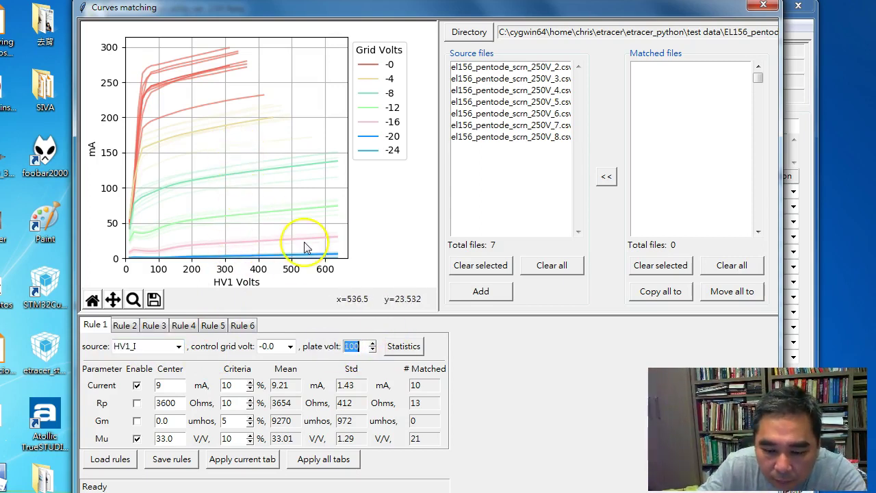
pyautogui.write('300')
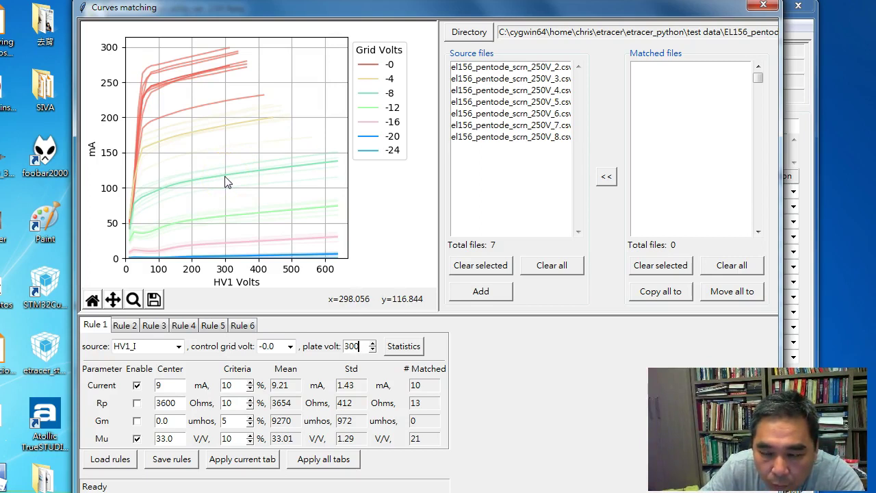
pyautogui.click(274, 346)
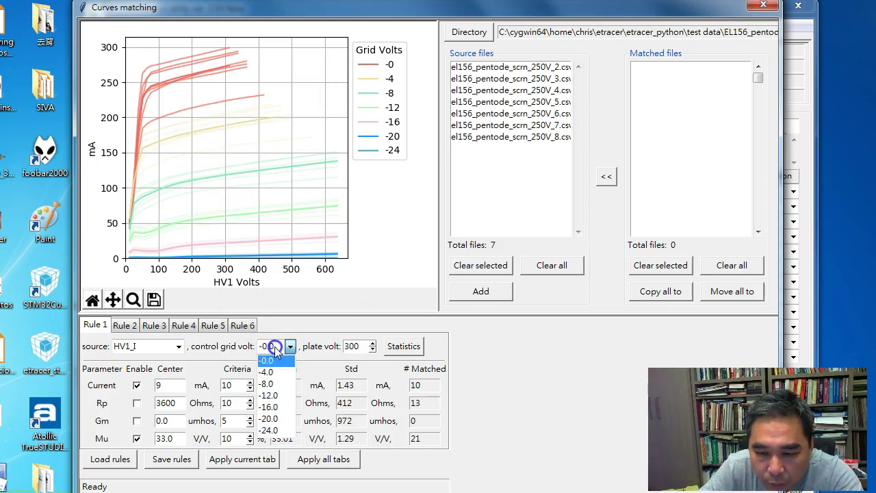
pyautogui.click(274, 396)
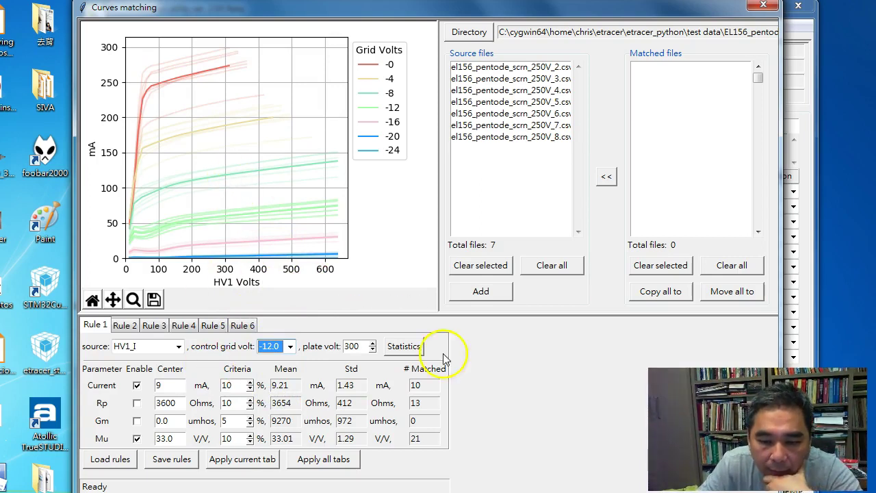
pyautogui.click(405, 346)
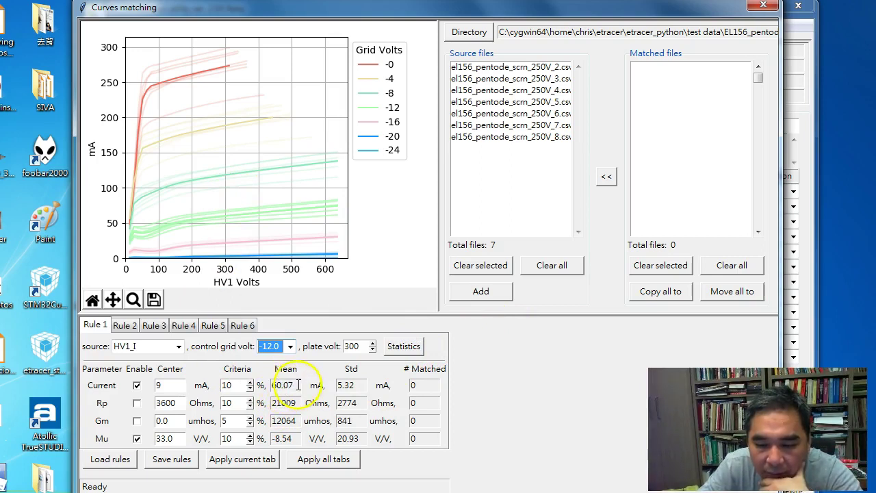
# Set the Current center in Rule 1 to 60 mA, recalculate the statistics, and apply only this rule with Mu disabled
pyautogui.click(182, 385)
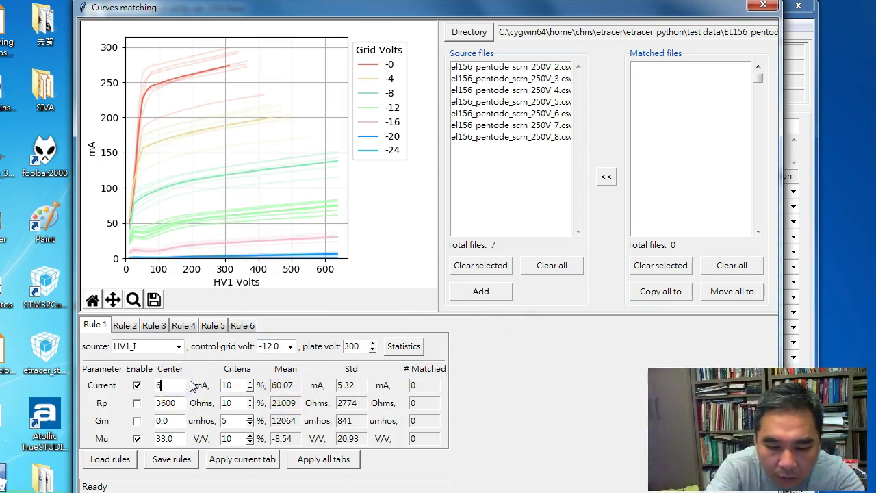
pyautogui.write('60')
pyautogui.click(406, 347)
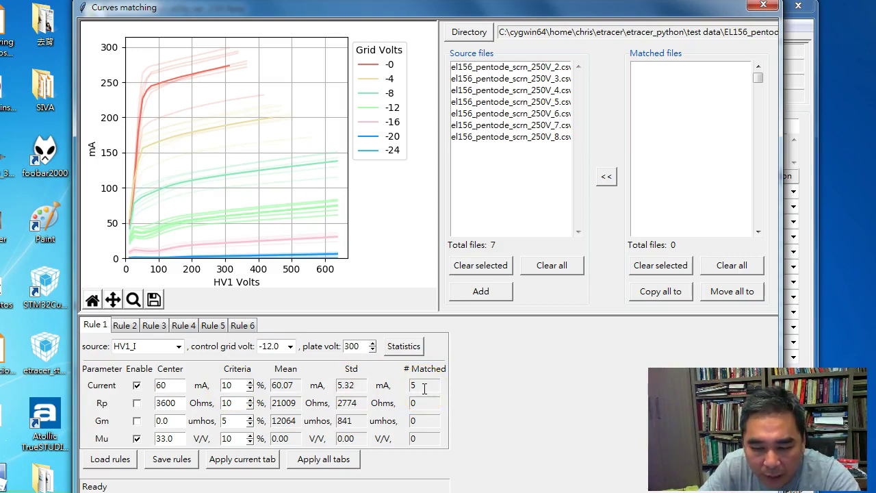
pyautogui.click(137, 438)
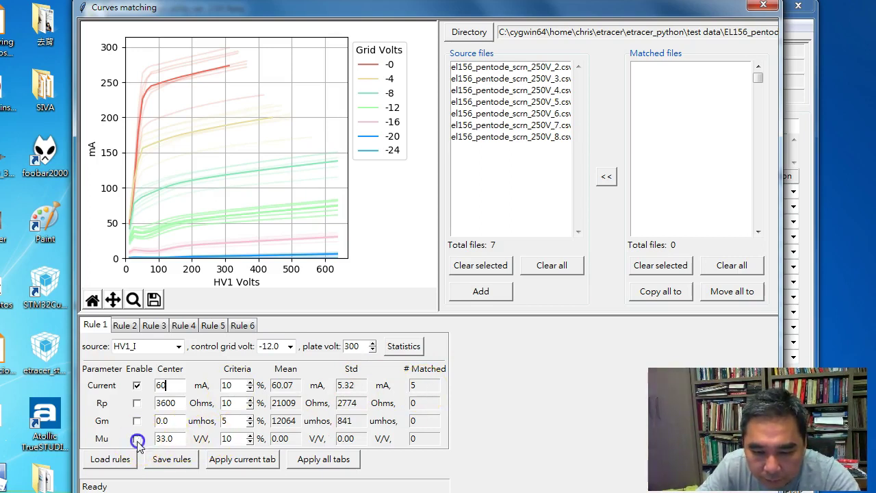
pyautogui.click(248, 462)
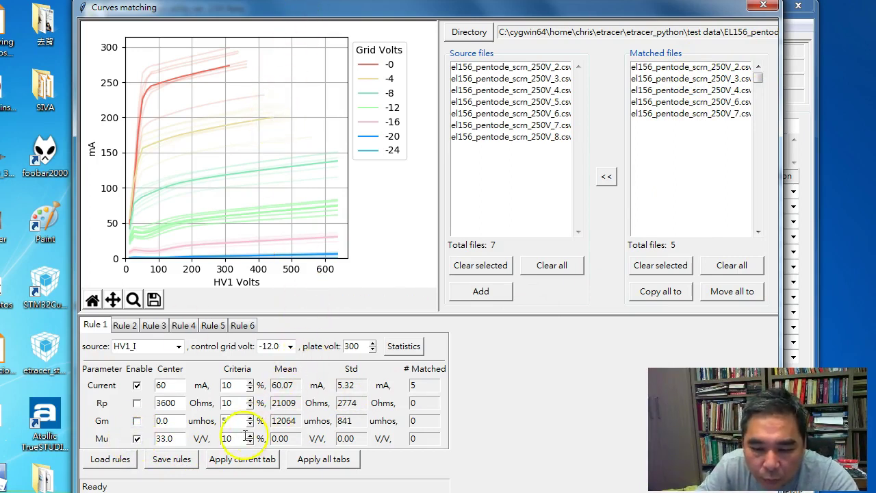
# Enable Gm instead of Mu in Rule 1 with a 12000 umhos center and 10 % criteria, and transfer the matched files to the source files
pyautogui.click(137, 438)
pyautogui.click(137, 421)
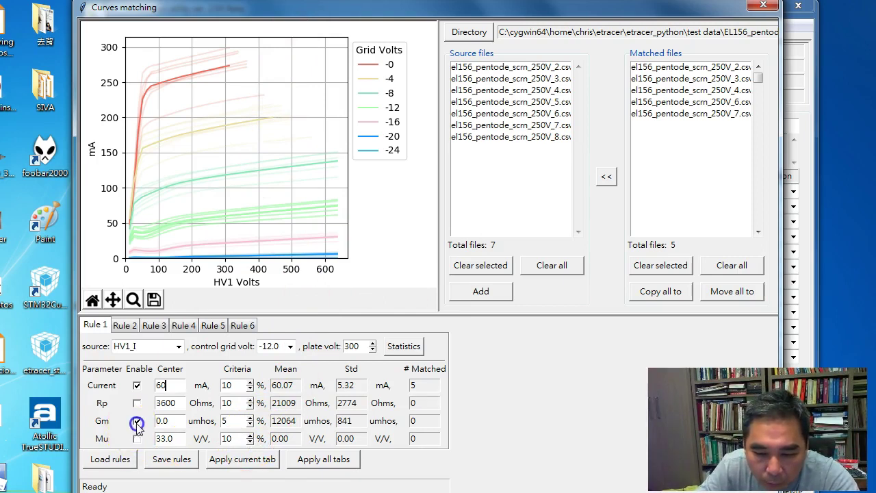
pyautogui.click(245, 420)
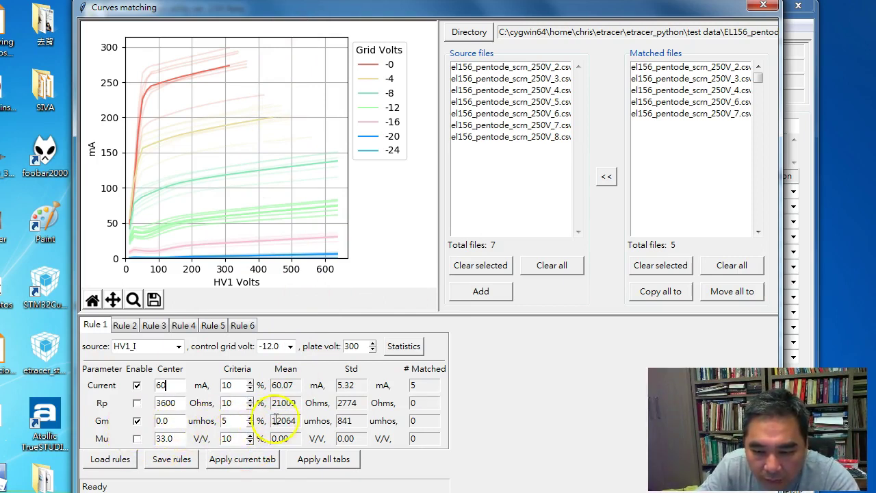
pyautogui.doubleClick(163, 421)
pyautogui.write('12000')
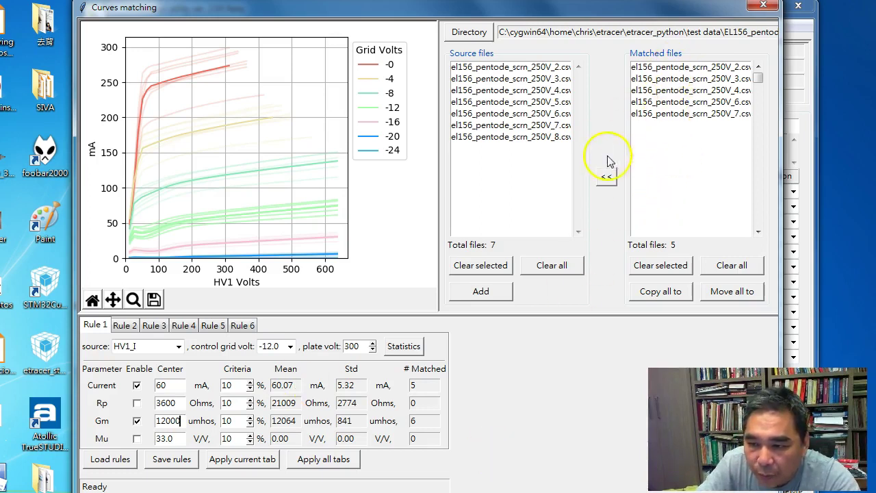
pyautogui.click(606, 178)
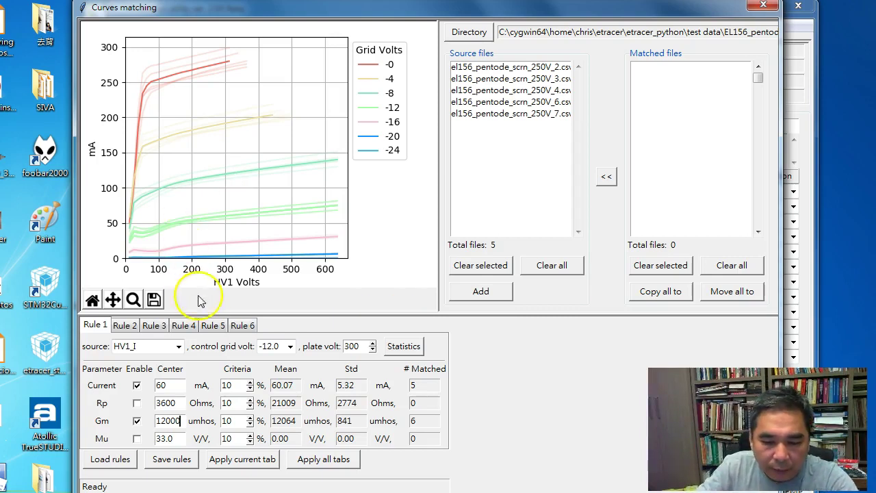
# View the file dialogs for loading and saving matching rules (*.rul), cancelling each without choosing a file
pyautogui.click(110, 459)
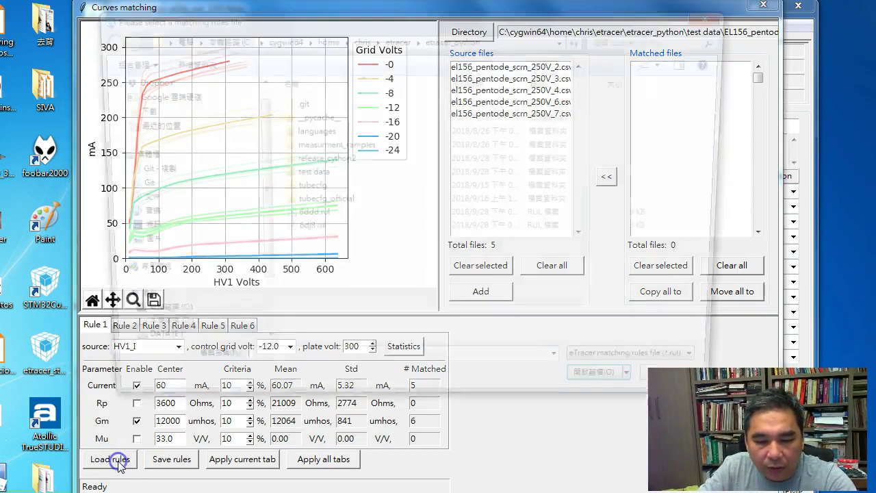
pyautogui.moveTo(535, 21); pyautogui.dragTo(348, 5)
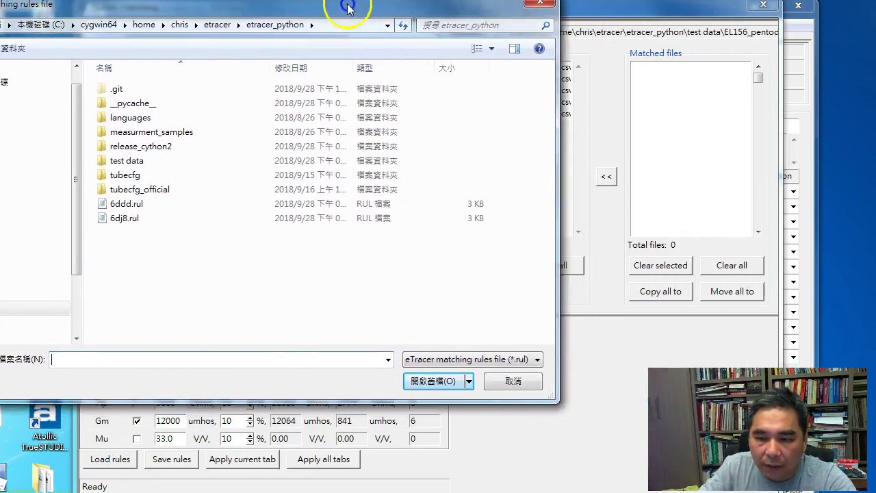
pyautogui.click(526, 384)
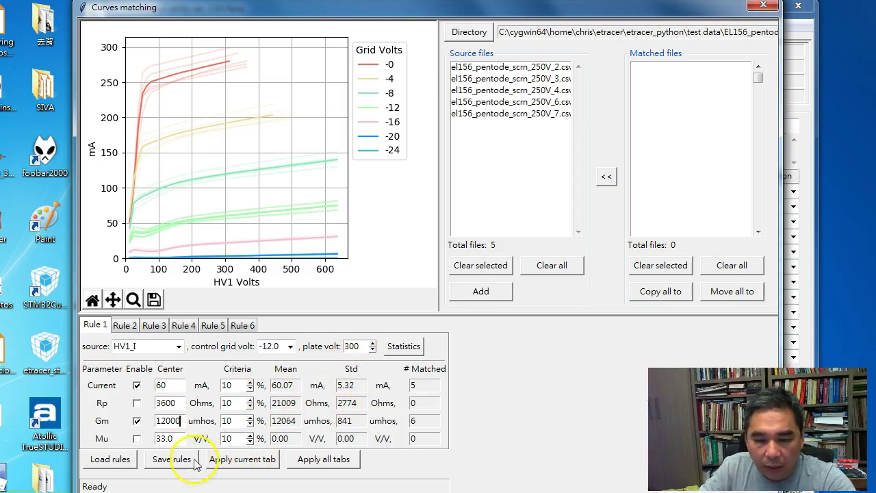
pyautogui.click(170, 459)
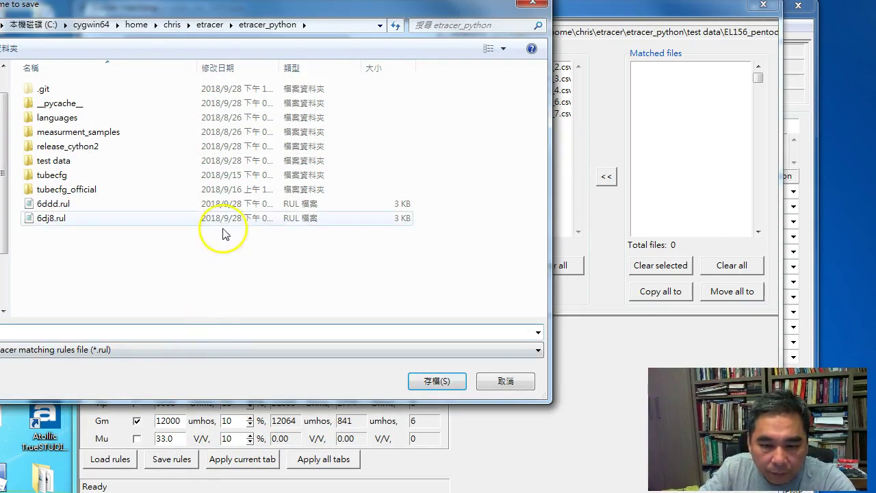
pyautogui.click(505, 381)
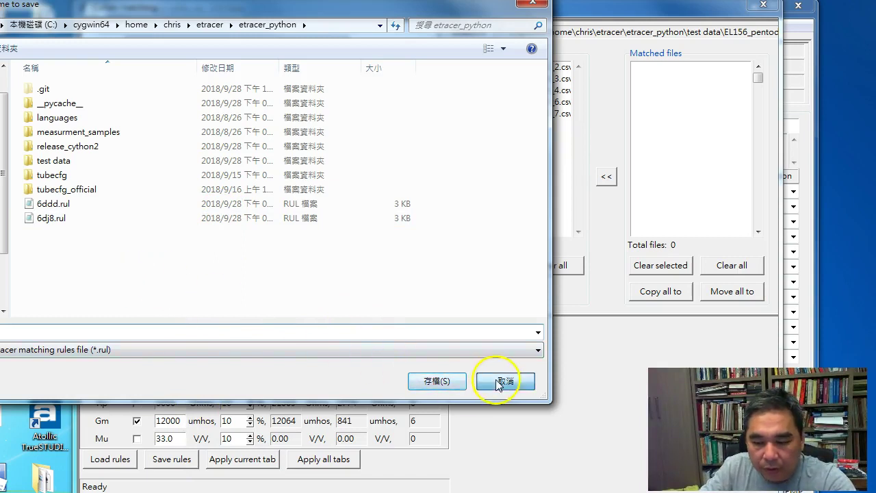